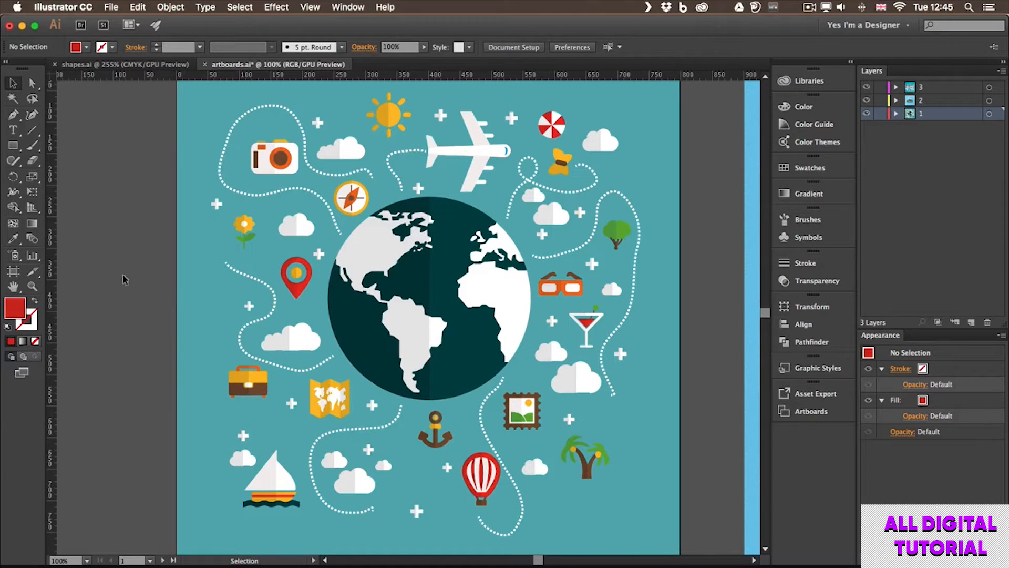
- Select the teal background shape behind the travel artwork and lock it
click(189, 283)
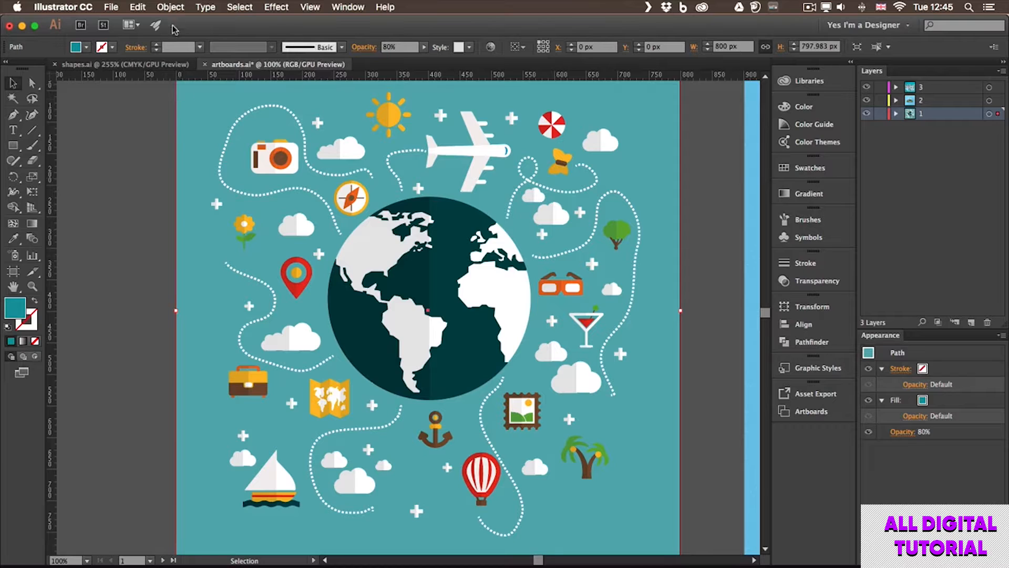
click(177, 8)
mouse_move(223, 79)
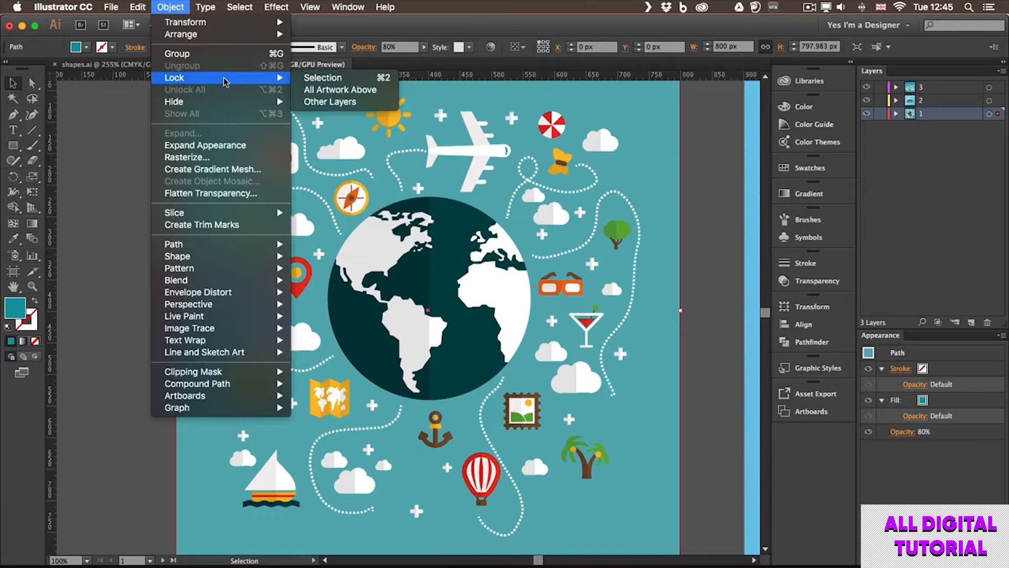
click(362, 79)
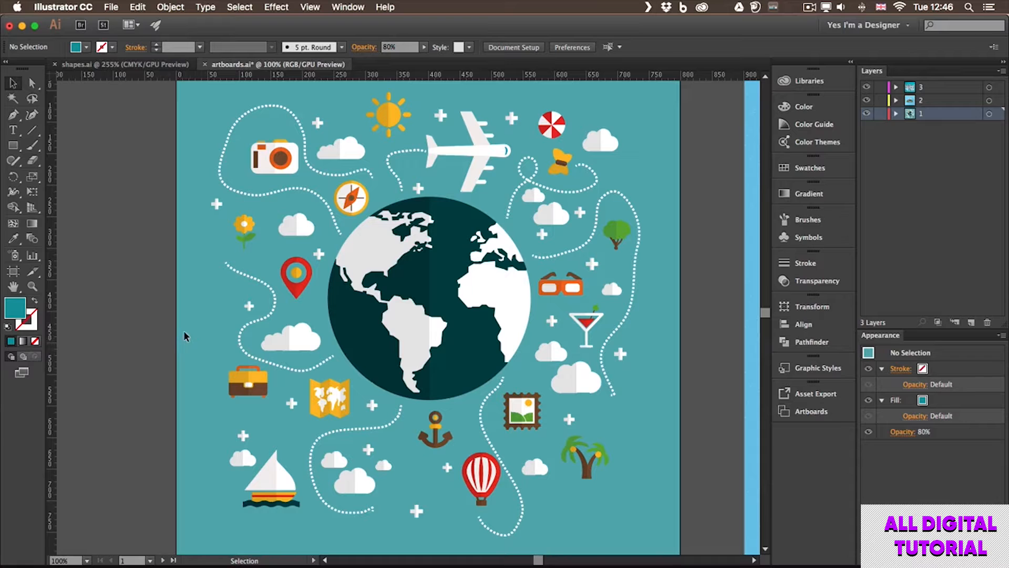
- Select the small grouped cloud beside the flower and move it slightly up and to the left
key(a)
key(super+plus)
key(super+plus)
drag(164, 160, 301, 256)
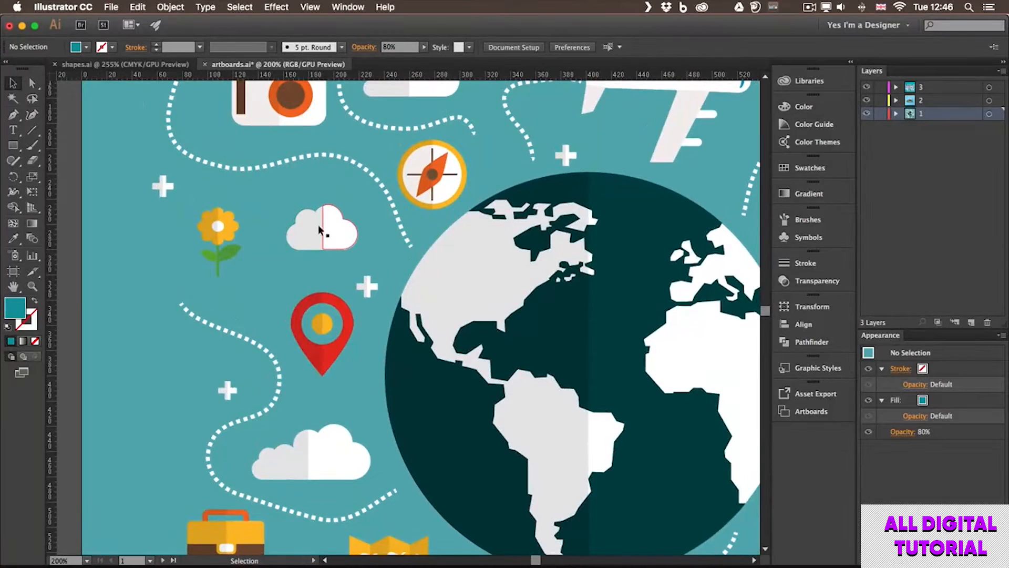
click(309, 227)
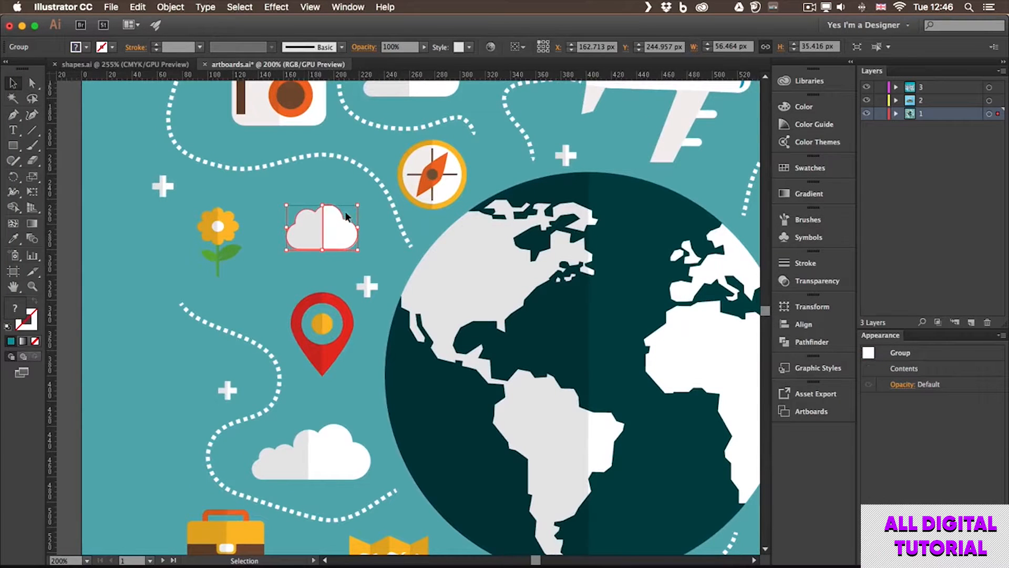
click(300, 187)
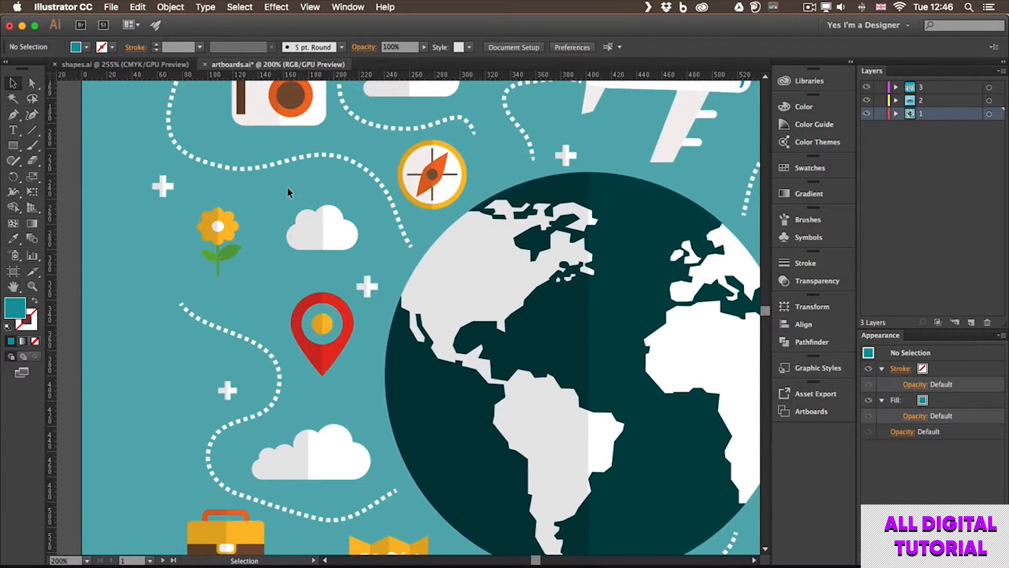
drag(363, 260, 359, 261)
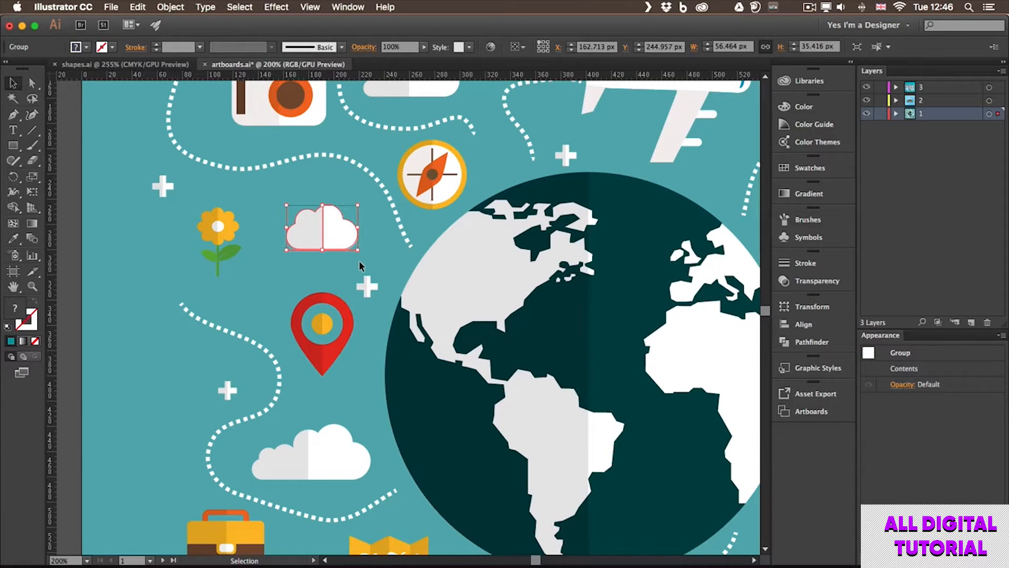
mouse_move(313, 226)
mouse_down()
mouse_move(287, 197)
mouse_move(312, 244)
mouse_up()
- Select both halves of the larger cloud below the location pin together and move it slightly upwards
click(287, 456)
click(302, 402)
click(298, 457)
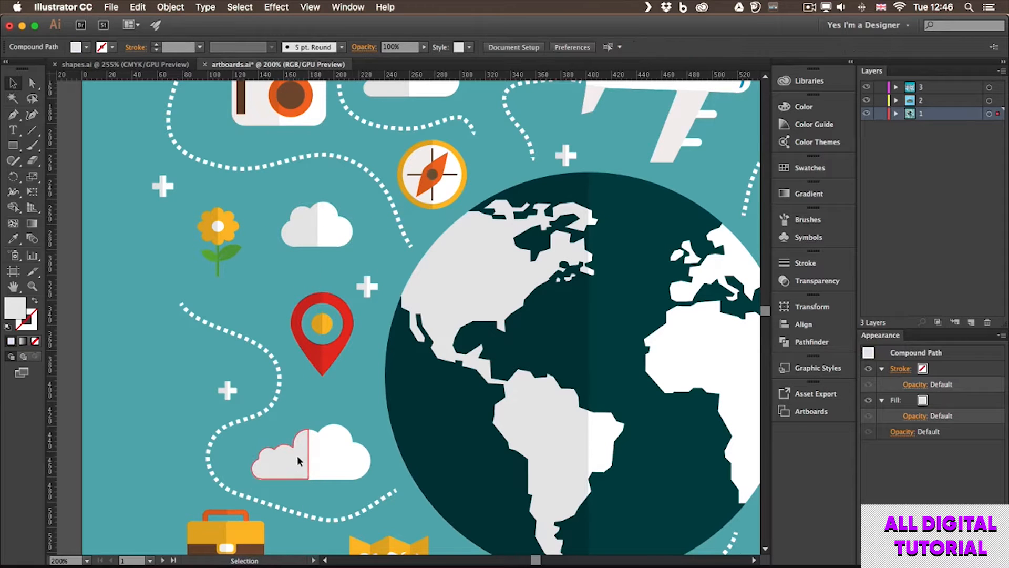
click(334, 457)
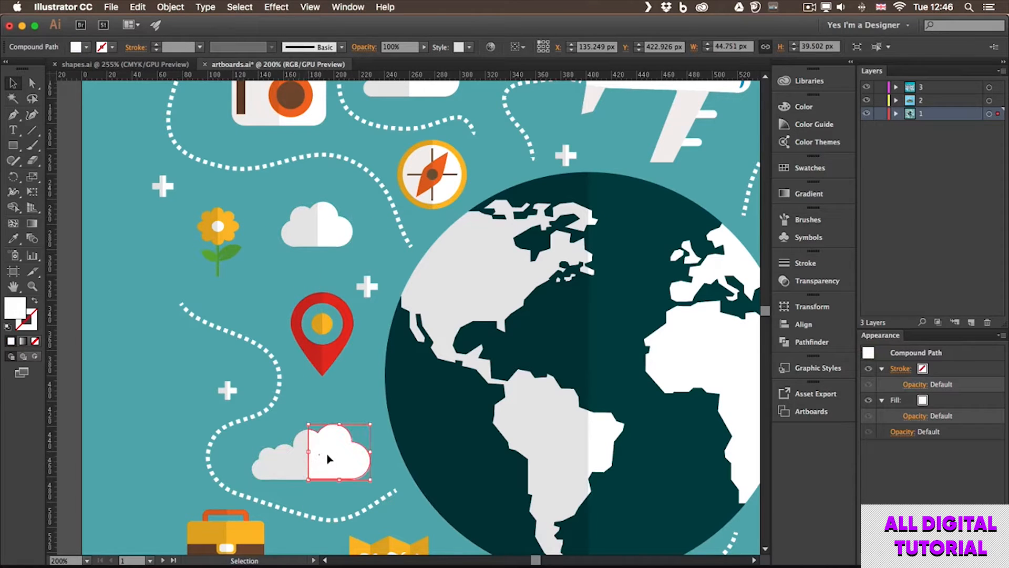
click(313, 403)
mouse_move(323, 448)
mouse_down()
mouse_move(326, 434)
mouse_move(332, 440)
mouse_move(321, 442)
mouse_move(347, 453)
mouse_move(316, 425)
mouse_move(191, 383)
mouse_move(221, 403)
mouse_move(334, 438)
mouse_up()
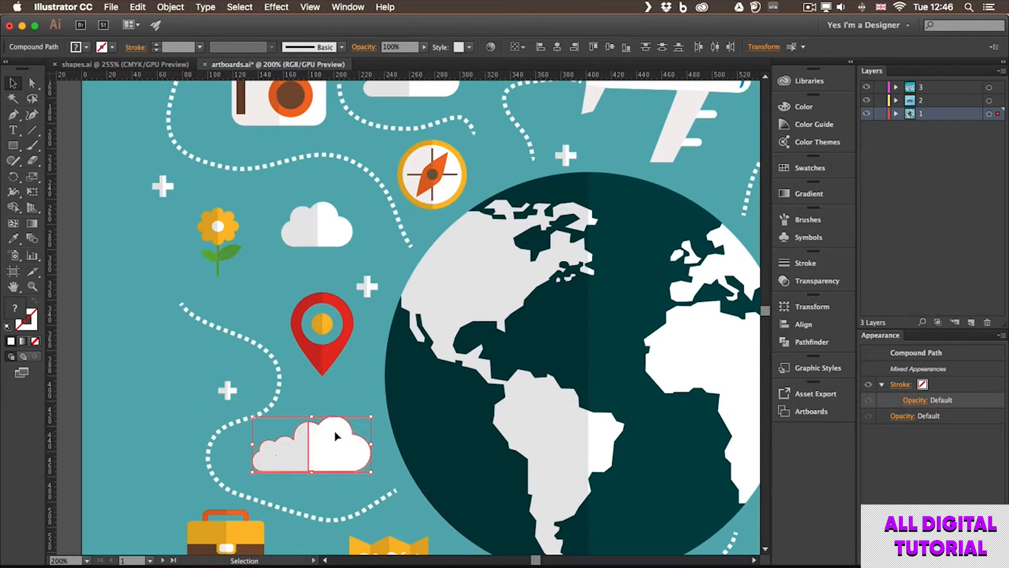
click(185, 221)
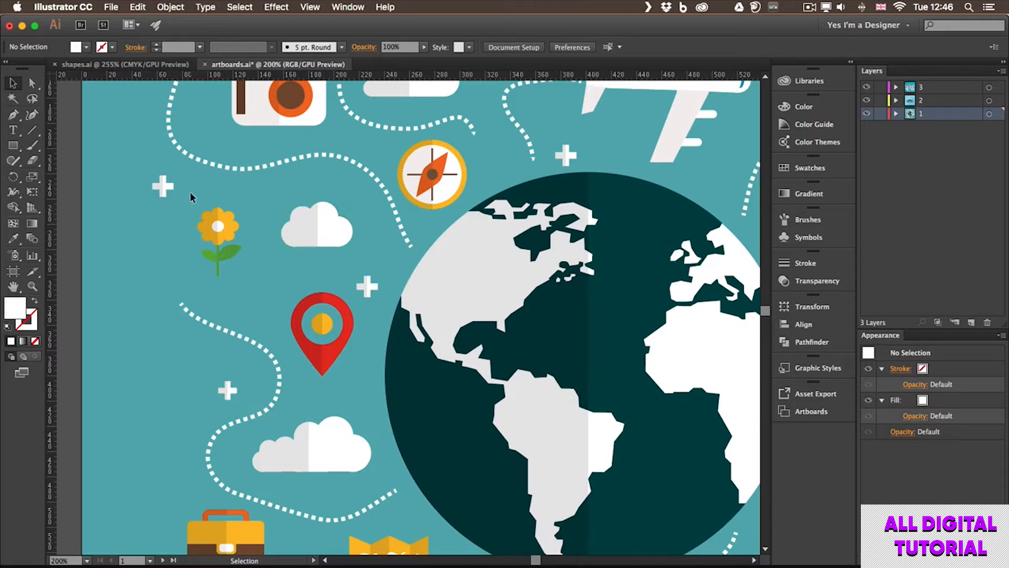
- Select the flower and the small cloud together, shift them slightly up and left, and deselect them
drag(330, 266, 342, 278)
mouse_move(294, 228)
mouse_down()
mouse_move(261, 221)
mouse_move(317, 233)
mouse_move(297, 229)
mouse_move(304, 234)
mouse_up()
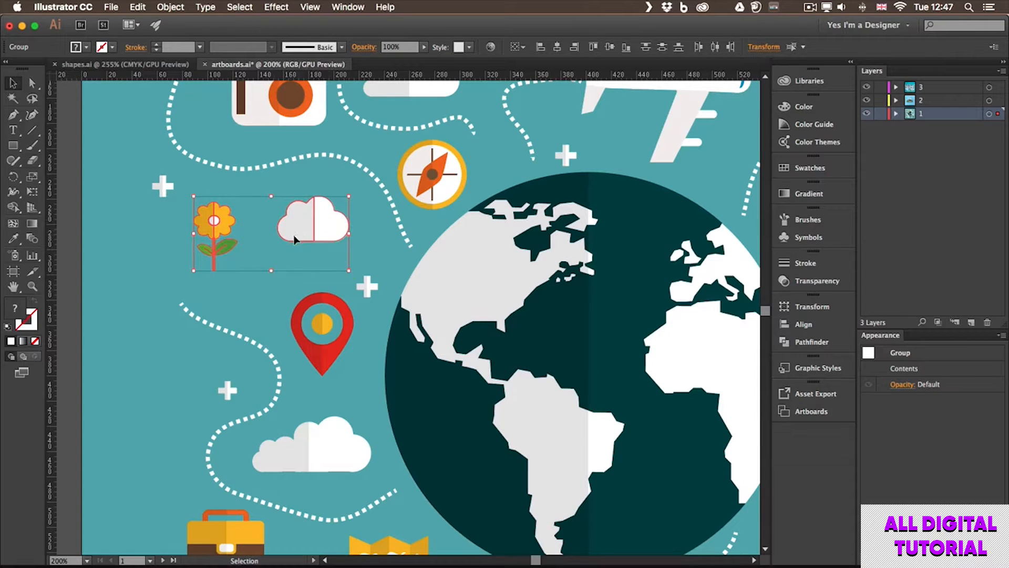
click(166, 256)
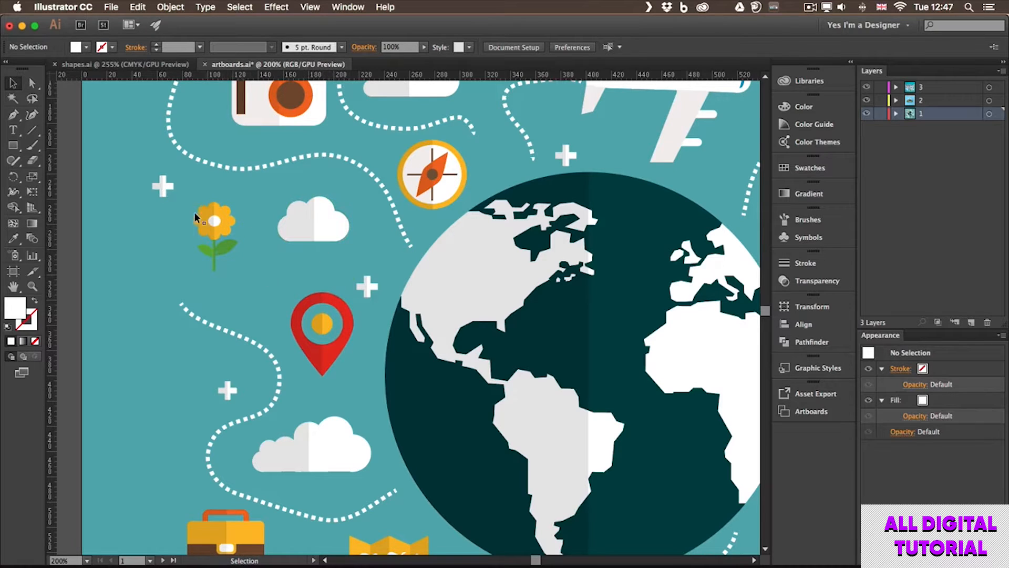
- Select the flower, small cloud, location pin and dotted path together and shift them slightly up and left
drag(277, 279, 335, 366)
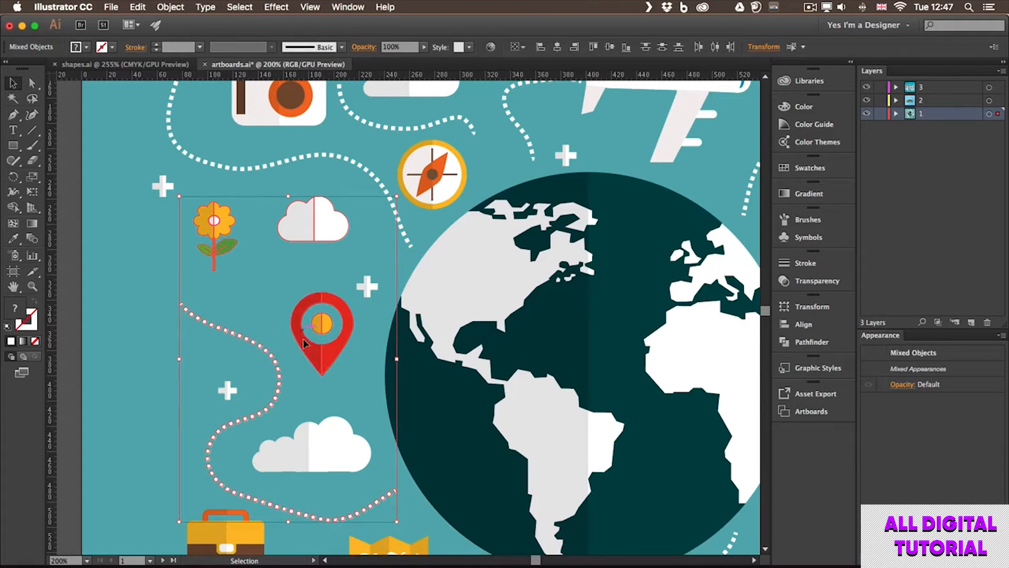
mouse_move(326, 351)
mouse_down()
mouse_move(298, 351)
mouse_move(313, 355)
mouse_up()
- Swap the dotted path for the larger lower cloud in the current selection and shift the selected objects slightly up and right
shift+click(264, 353)
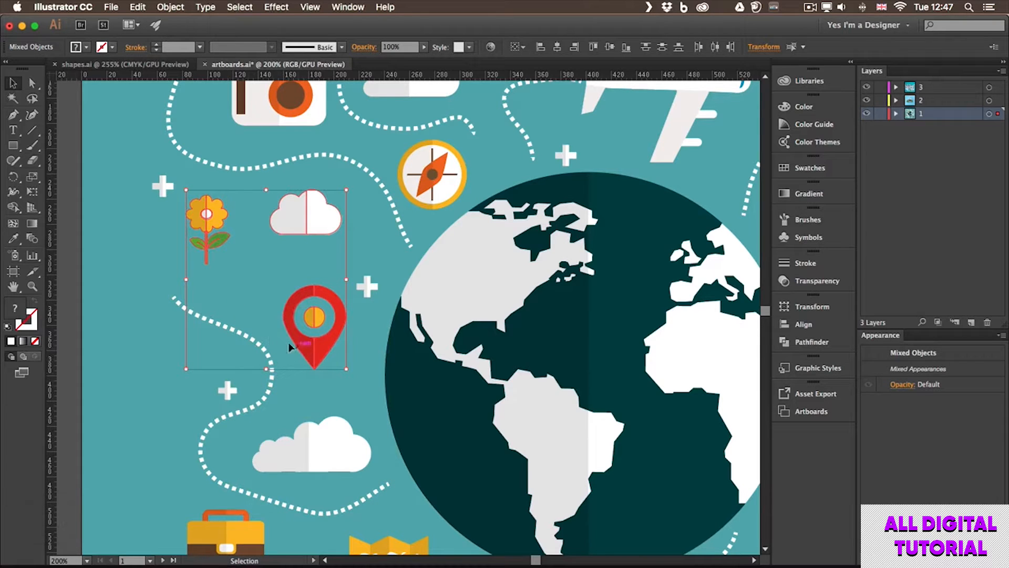
shift+click(239, 334)
shift+click(243, 335)
shift+click(304, 457)
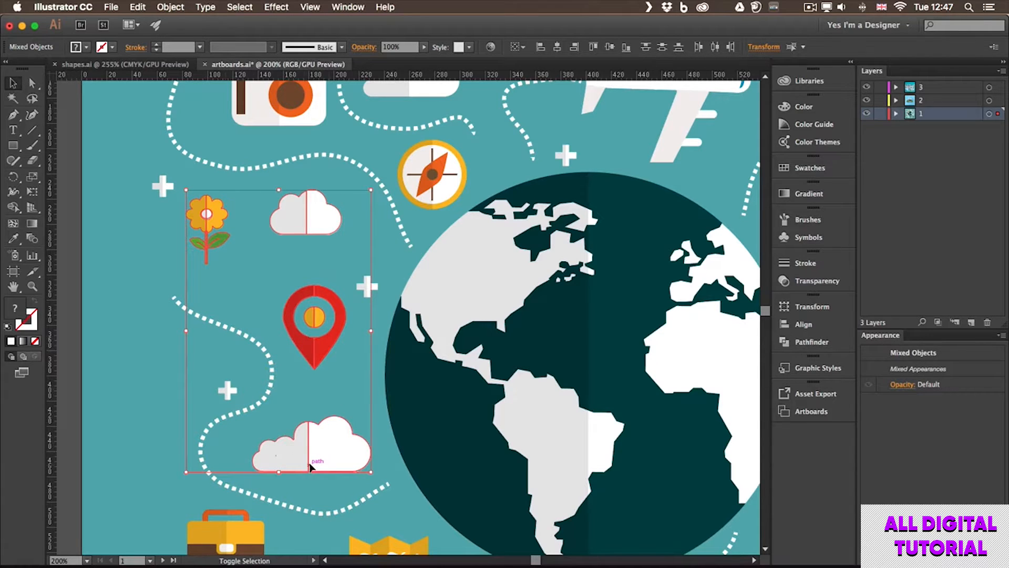
drag(331, 455, 336, 437)
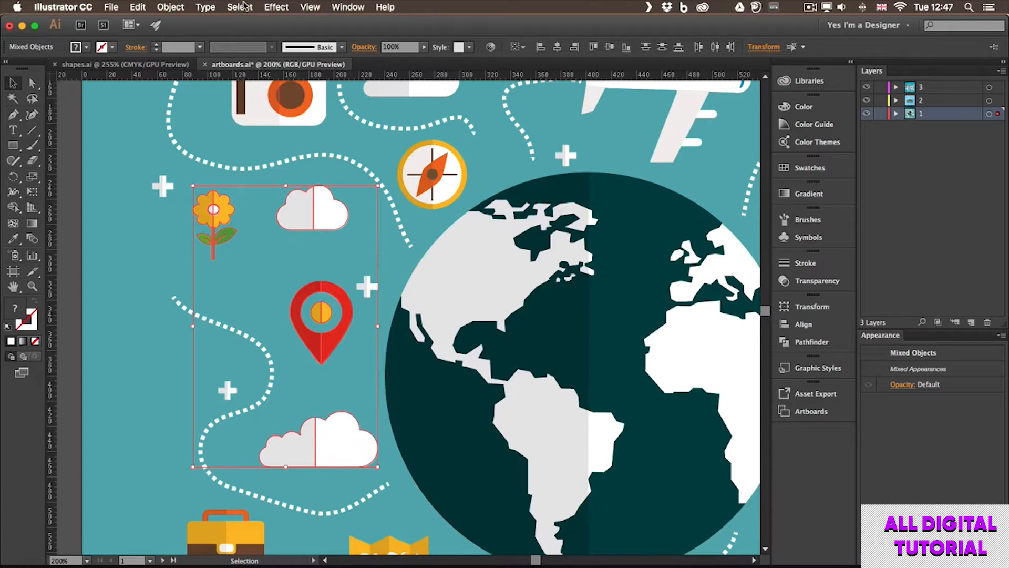
- Save the current selection of flower, clouds and pin under the name "items"
click(243, 8)
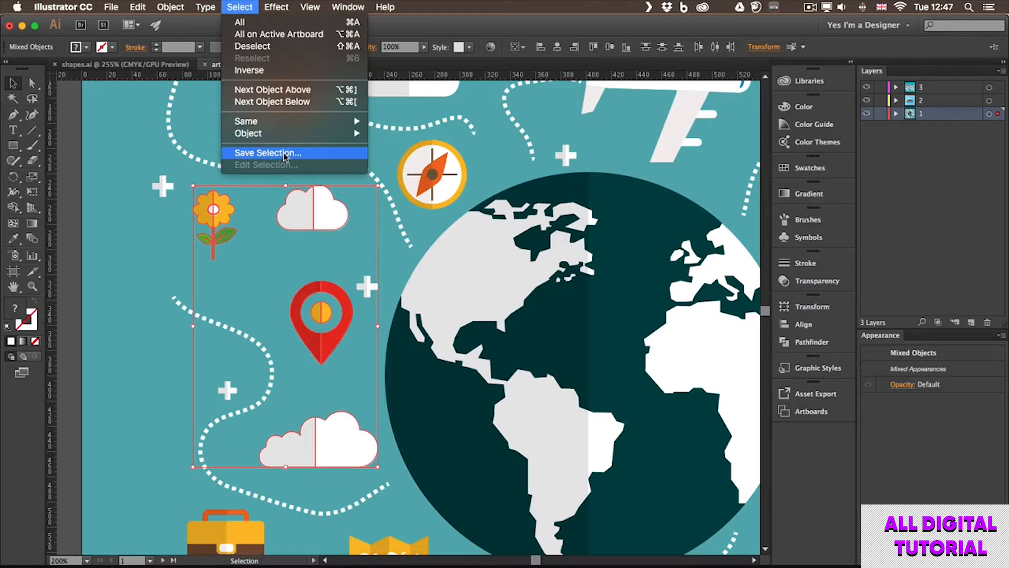
click(265, 154)
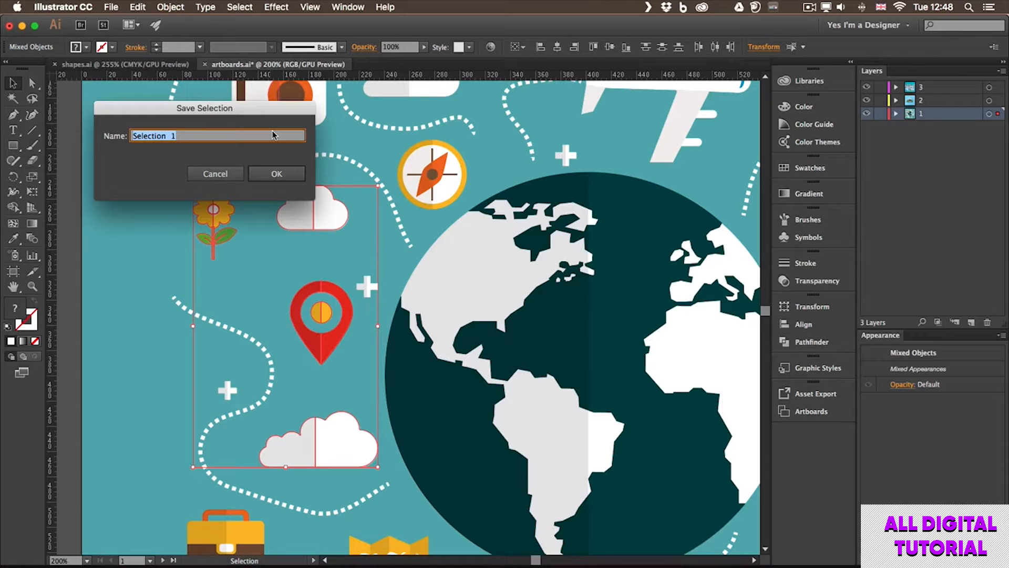
text(items)
key(Return)
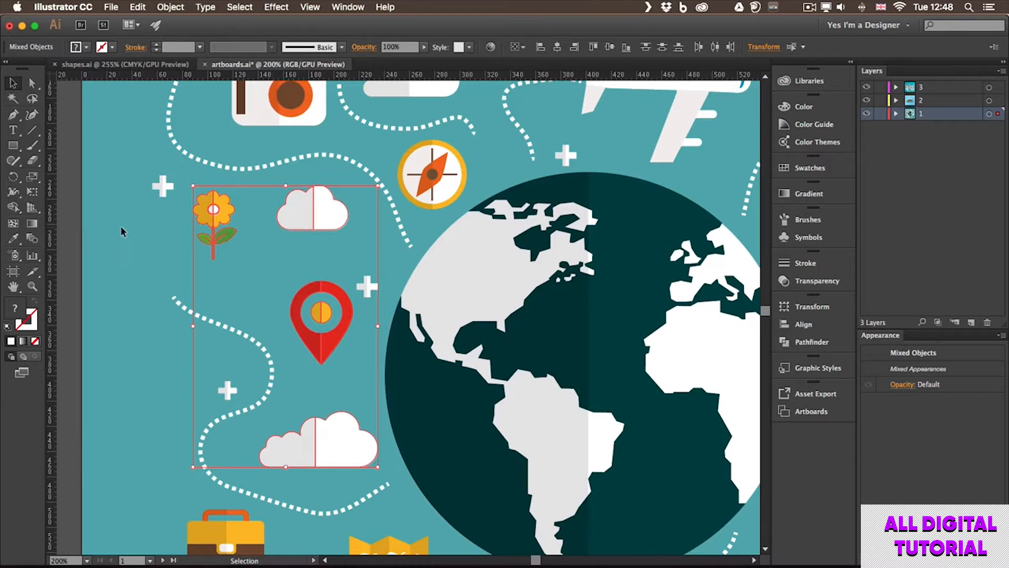
- Clear the selection, recall the saved selection "items" and move its objects slightly down
click(116, 243)
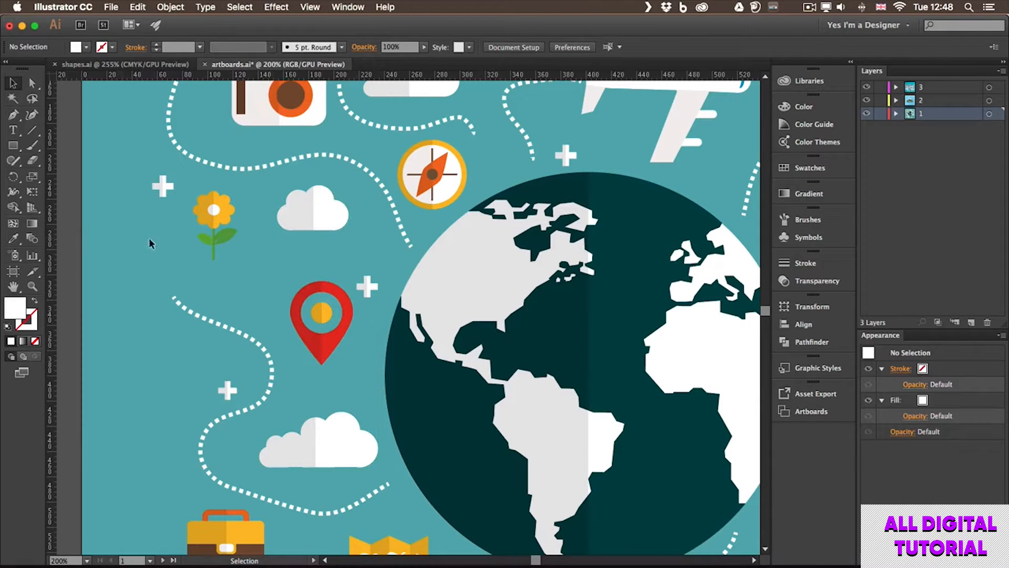
click(240, 7)
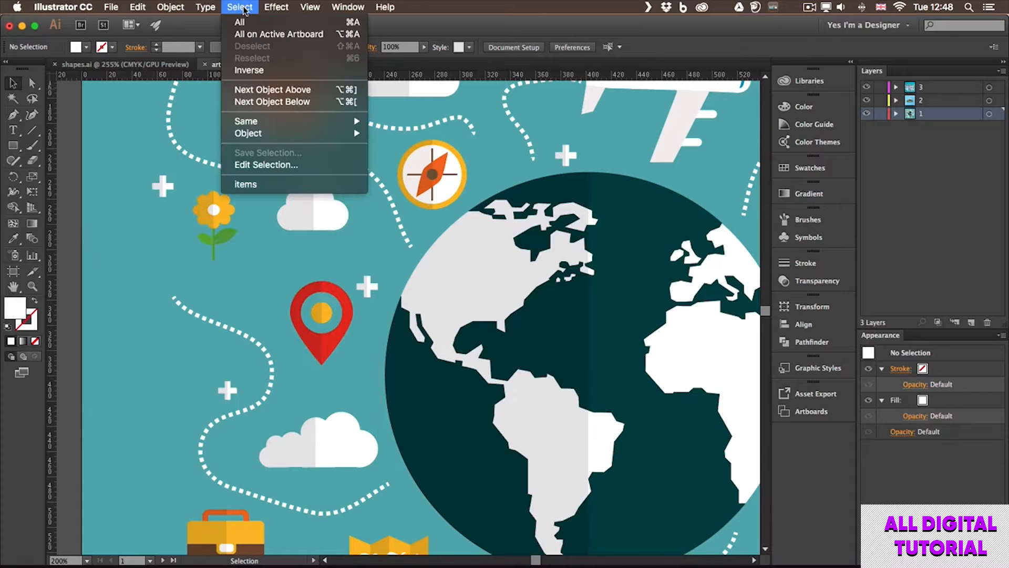
click(271, 184)
drag(302, 213, 282, 228)
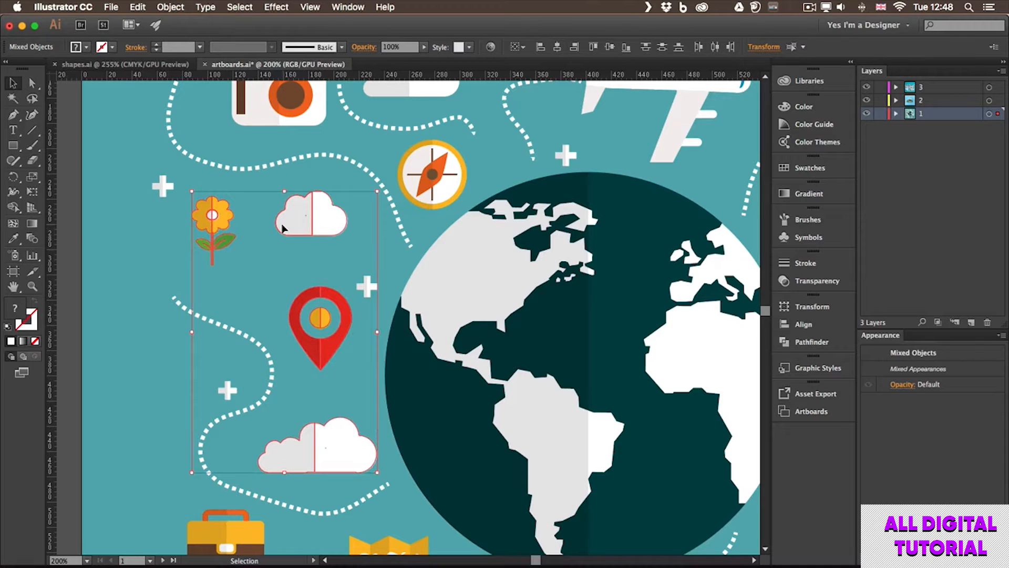
click(351, 374)
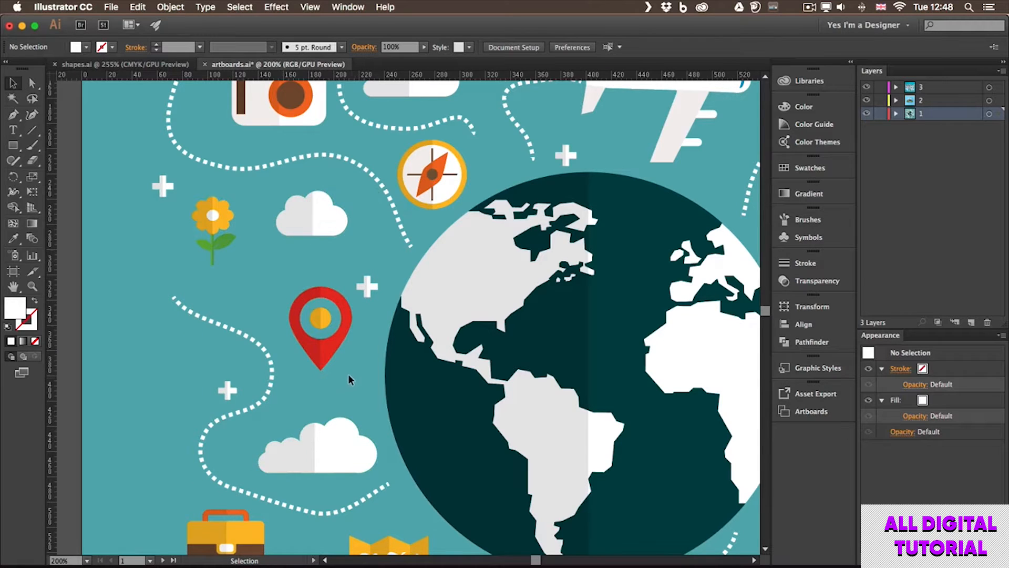
- Select every object with the same Fill & Stroke as the lower cloud's white half, inspect the selected artwork and deselect it
click(352, 446)
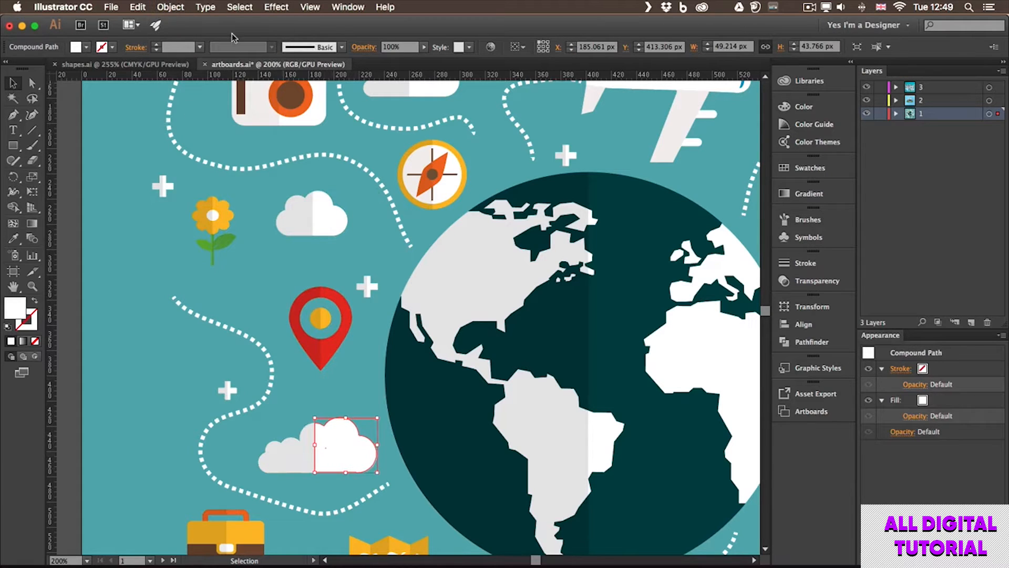
click(239, 8)
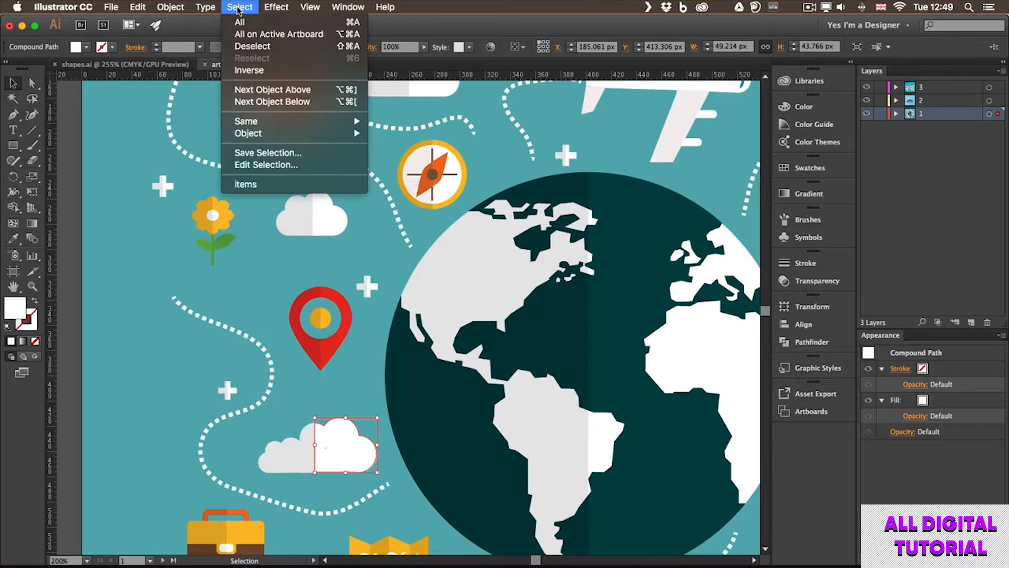
mouse_move(286, 122)
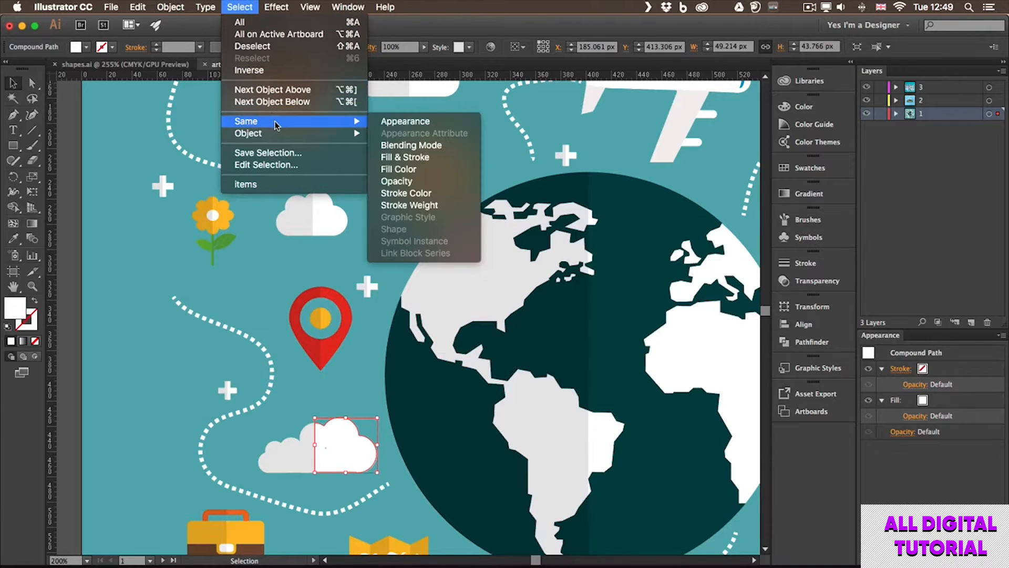
click(419, 159)
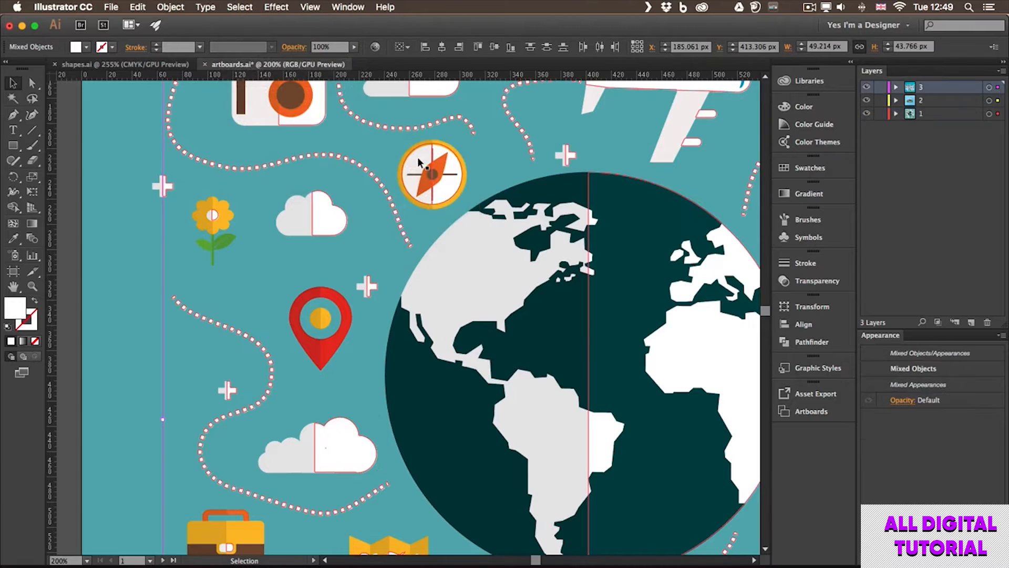
shift+click(552, 224)
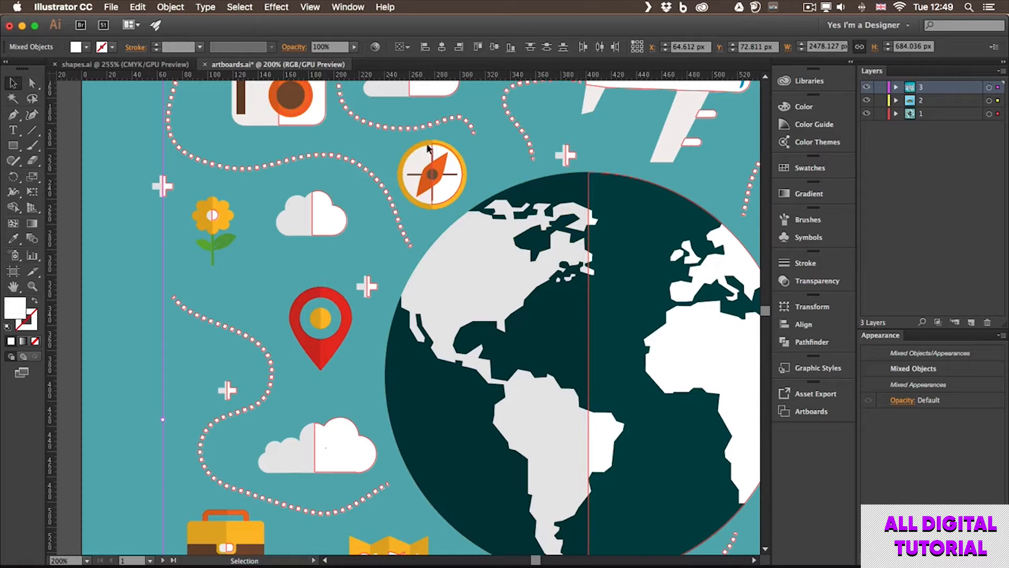
scroll(478, 219, up, 5)
scroll(478, 218, right, 5)
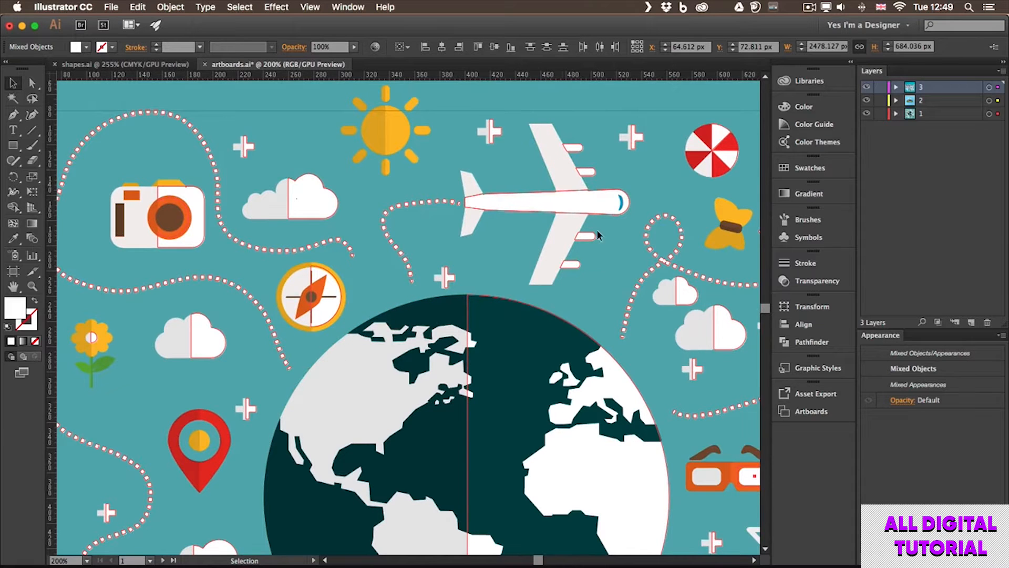
scroll(561, 292, down, 5)
scroll(561, 292, right, 6)
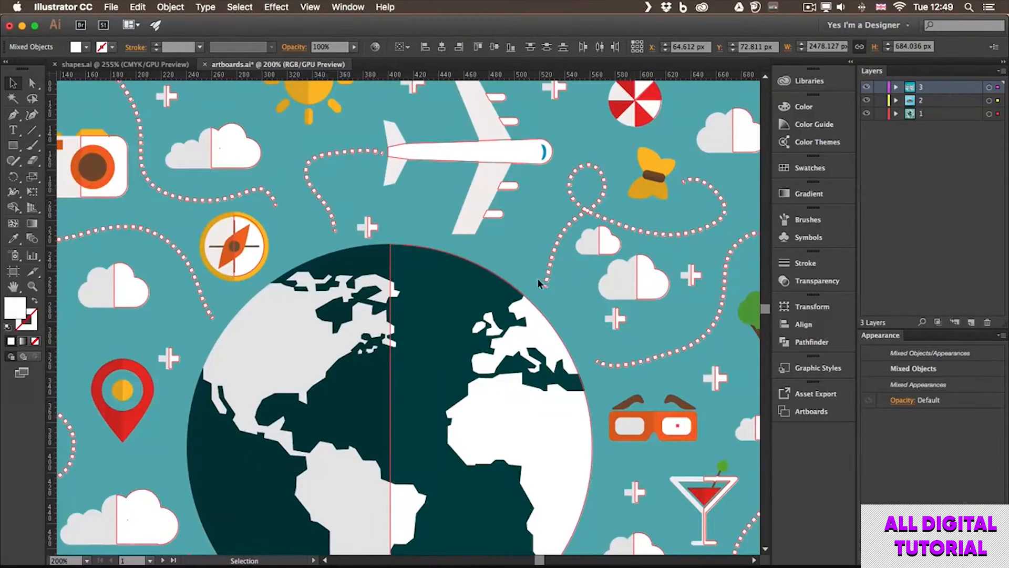
scroll(194, 379, left, 4)
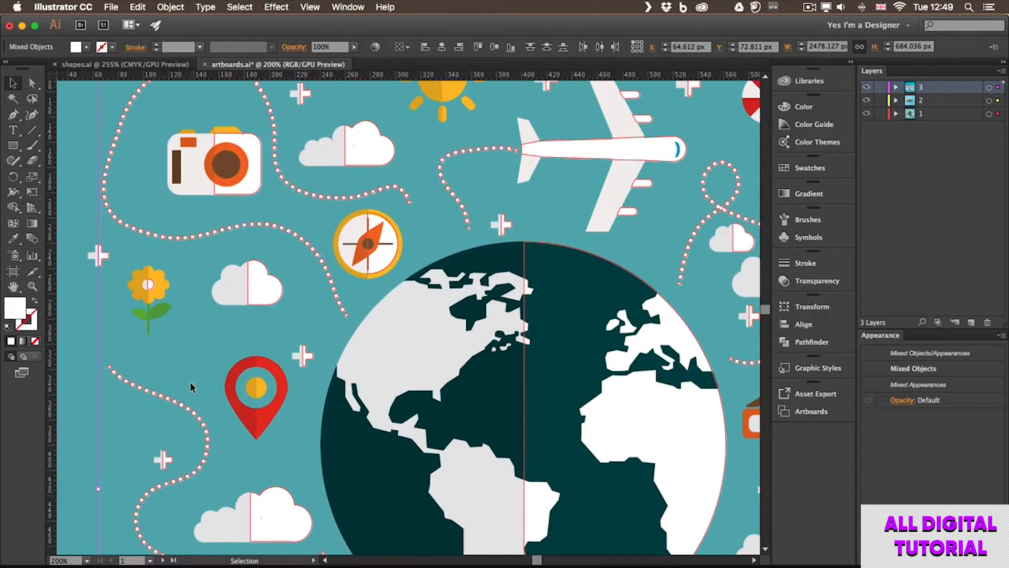
click(71, 302)
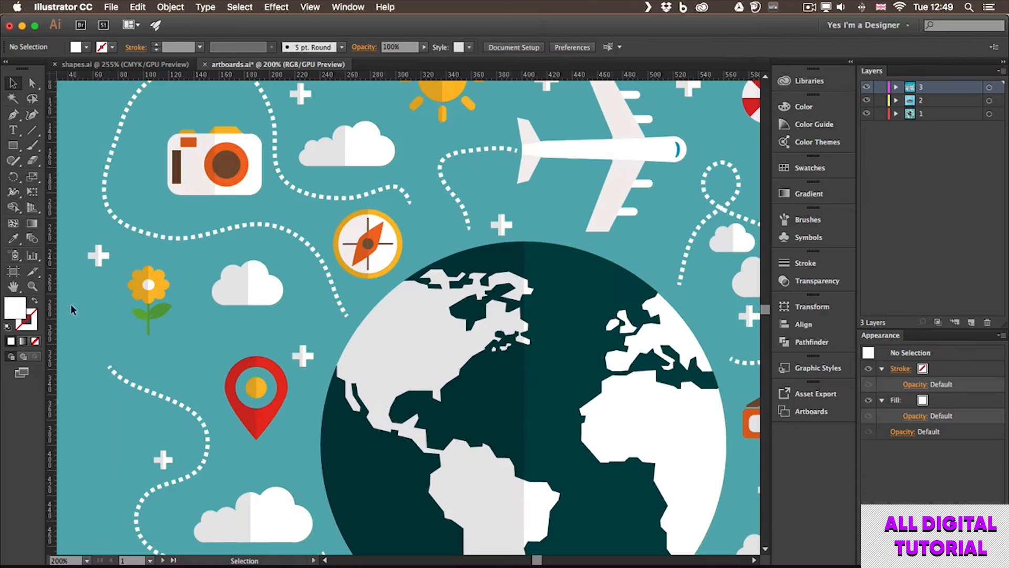
- Select all similarly white objects with the Magic Wand, sampling the white half of the small cloud
click(14, 100)
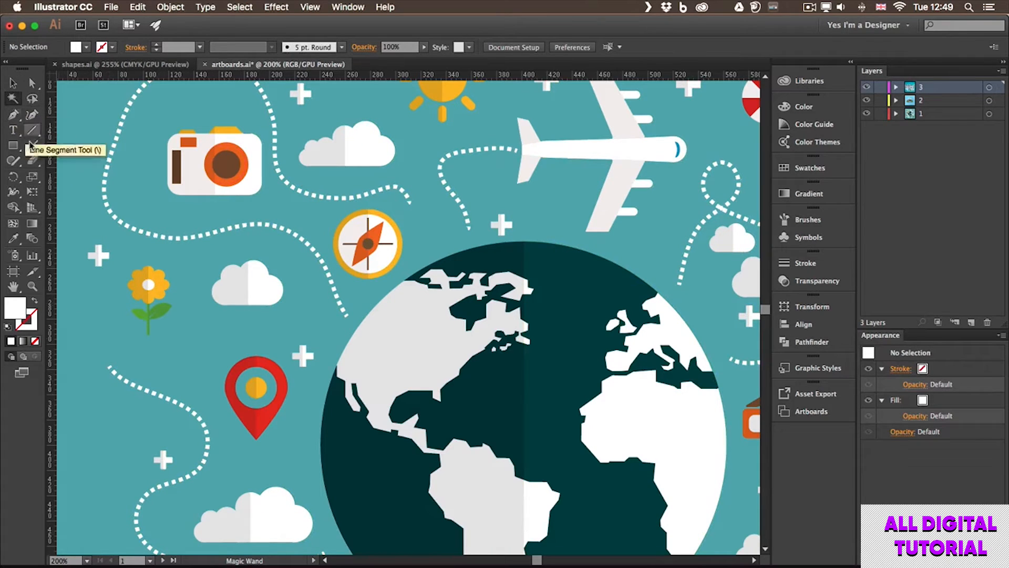
click(268, 291)
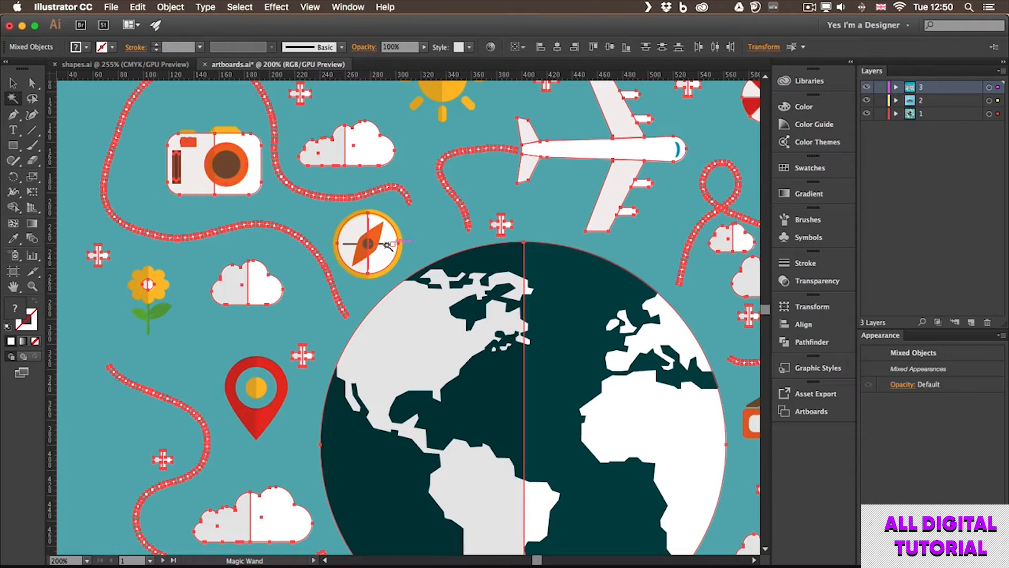
- Set the Magic Wand's fill color tolerance to 1 and select matching objects by sampling the small cloud's white half
key(super+h)
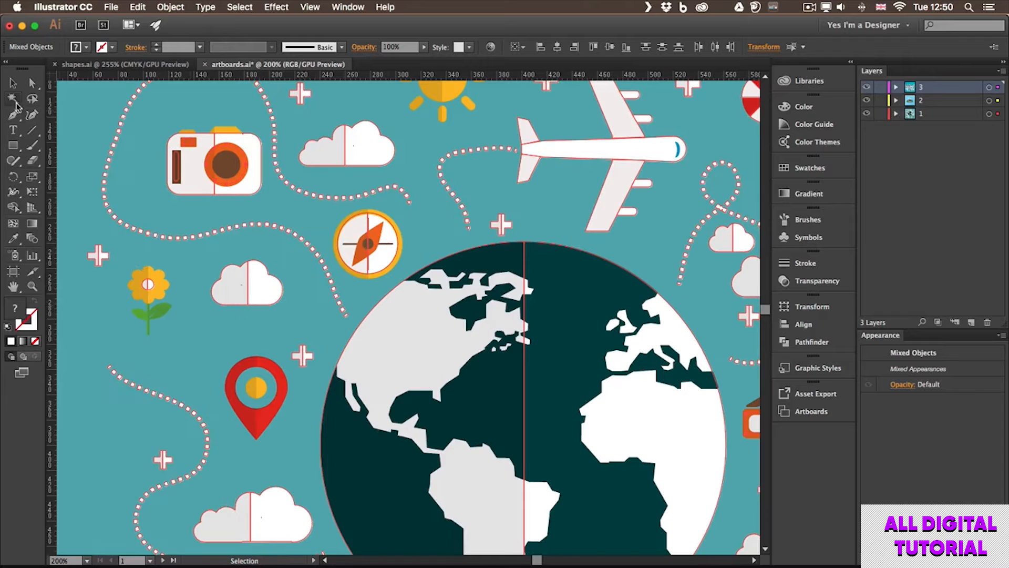
double_click(13, 99)
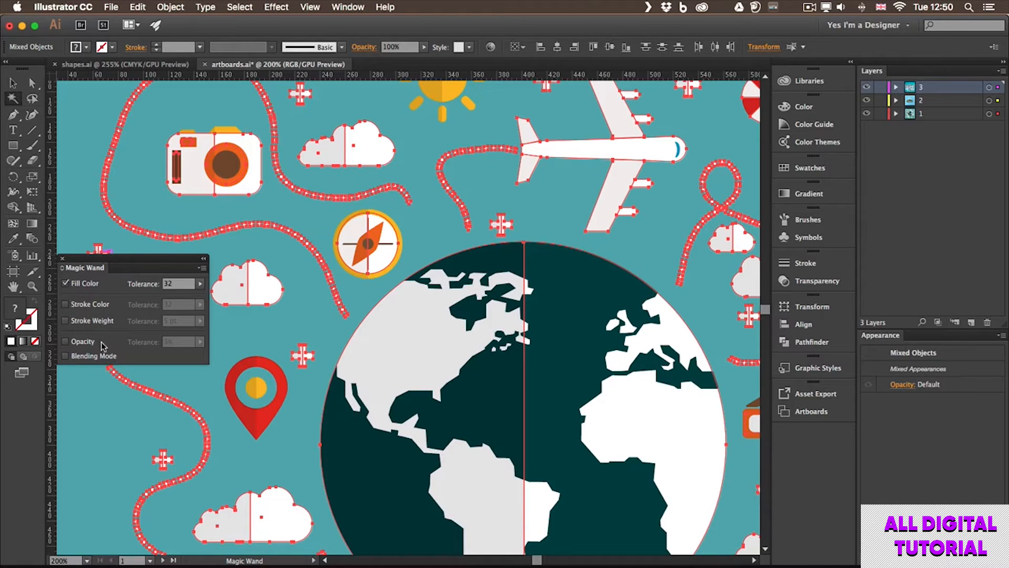
click(167, 284)
text(1)
key(Return)
click(299, 318)
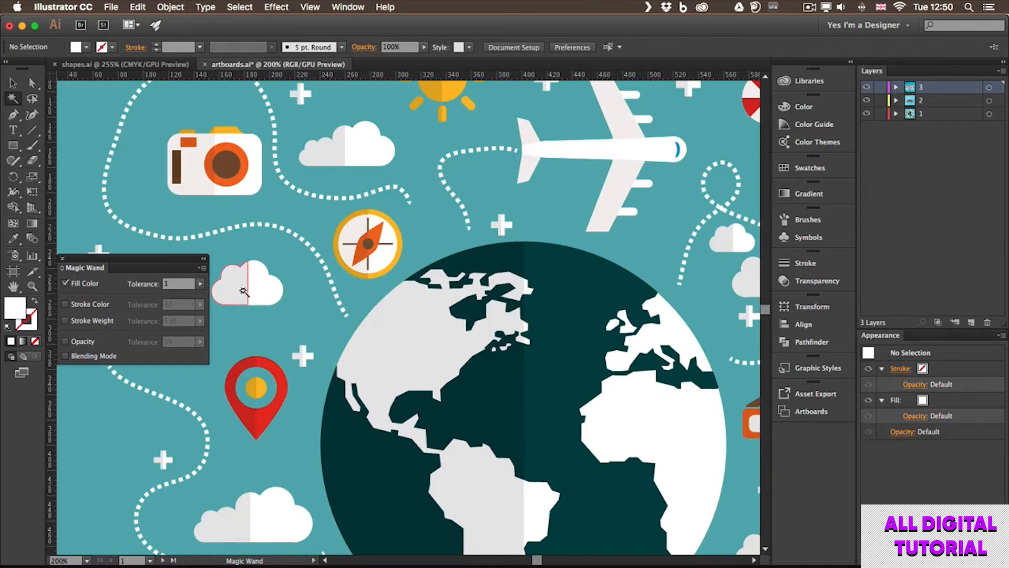
click(264, 287)
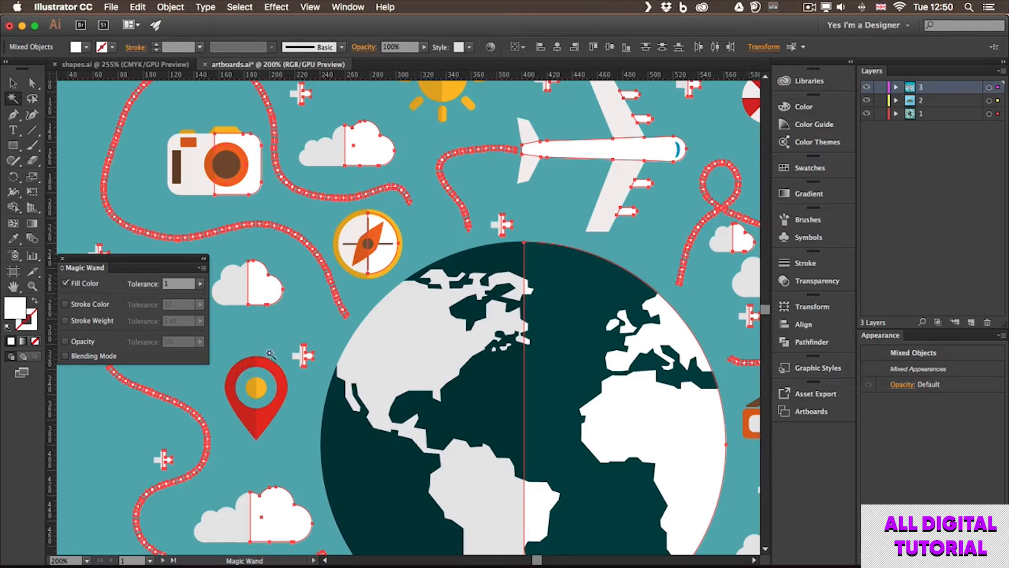
- Select all objects matching the yellow in the pin's centre with the Magic Wand, inspect the selected artwork and close the wand options
click(256, 388)
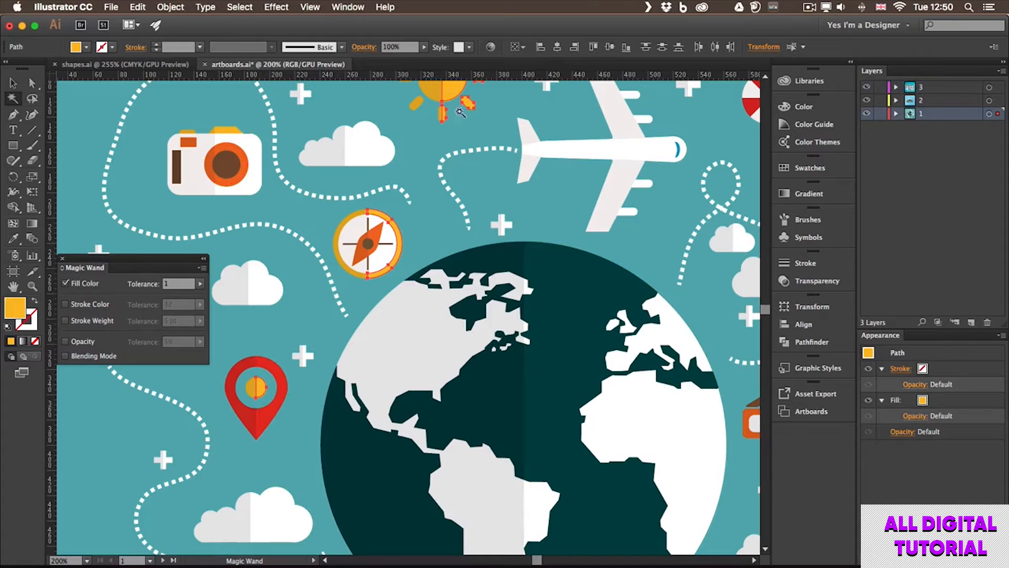
key(space)
drag(459, 167, 435, 313)
key(space)
drag(545, 339, 366, 244)
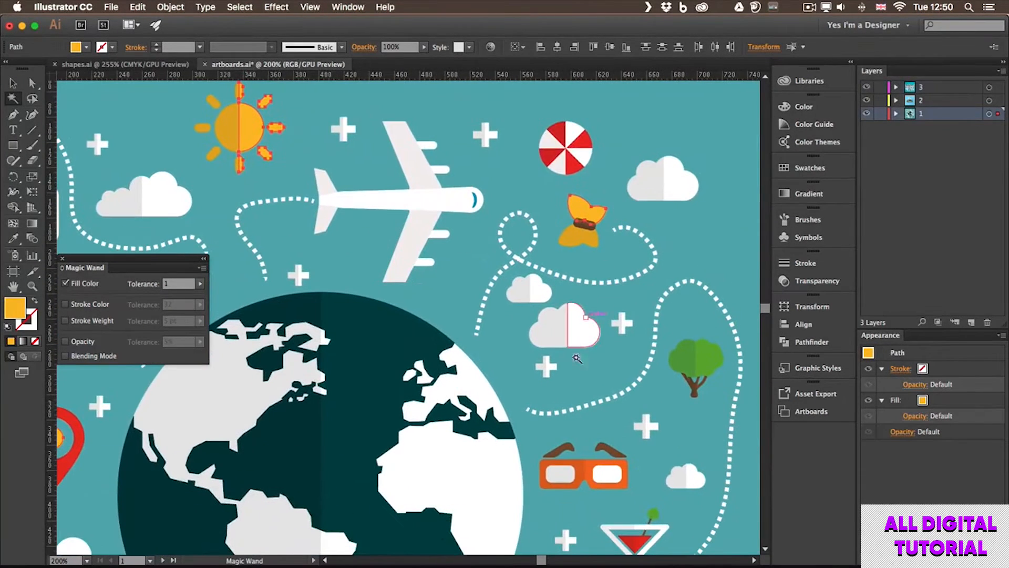
key(space)
drag(251, 406, 420, 350)
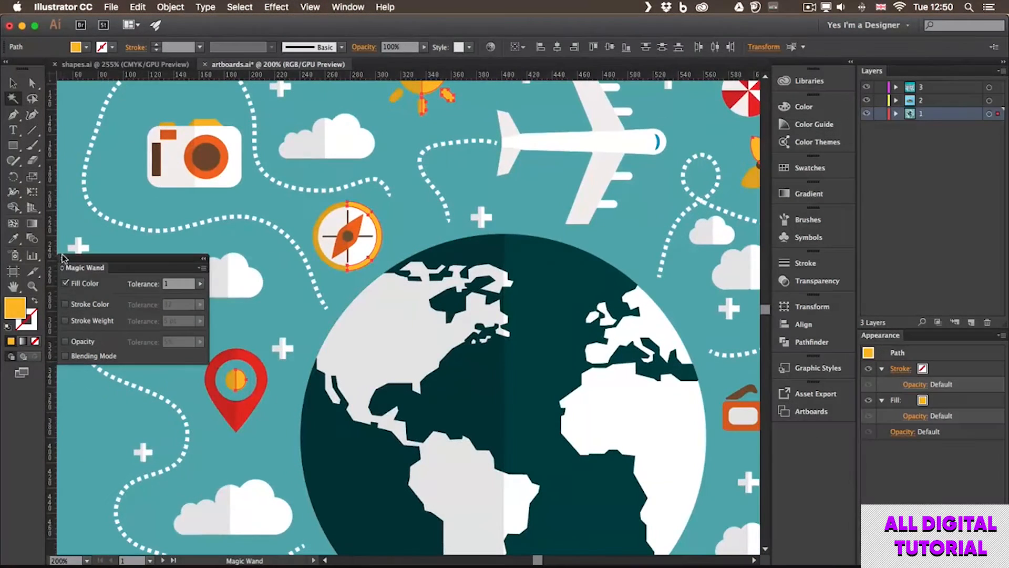
click(63, 258)
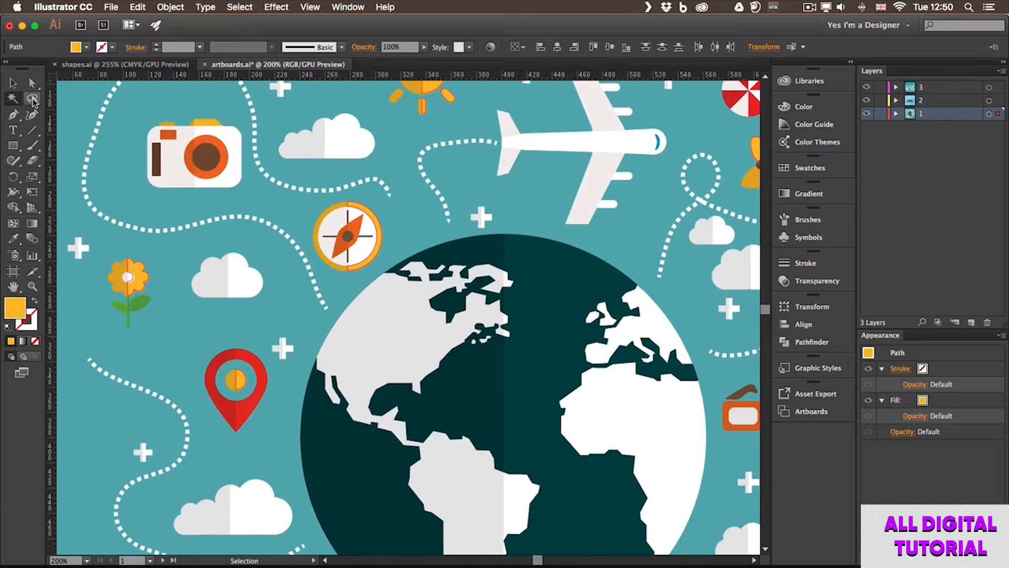
- Lasso the flower, pin, two clouds and two neighbouring plus signs beside the globe
click(32, 100)
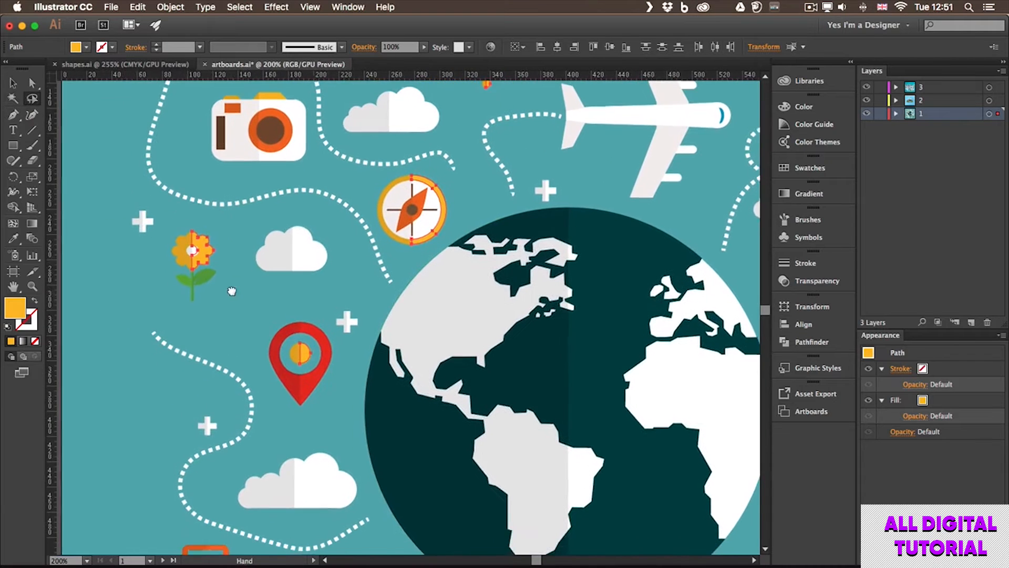
drag(229, 289, 231, 286)
click(229, 318)
mouse_move(289, 208)
mouse_down()
mouse_move(209, 228)
mouse_move(146, 194)
mouse_move(120, 204)
mouse_move(124, 240)
mouse_move(261, 365)
mouse_move(277, 416)
mouse_move(226, 478)
mouse_move(240, 513)
mouse_move(286, 525)
mouse_move(352, 514)
mouse_move(367, 484)
mouse_move(334, 394)
mouse_move(342, 346)
mouse_move(371, 317)
mouse_move(377, 285)
mouse_move(339, 232)
mouse_move(293, 210)
mouse_up()
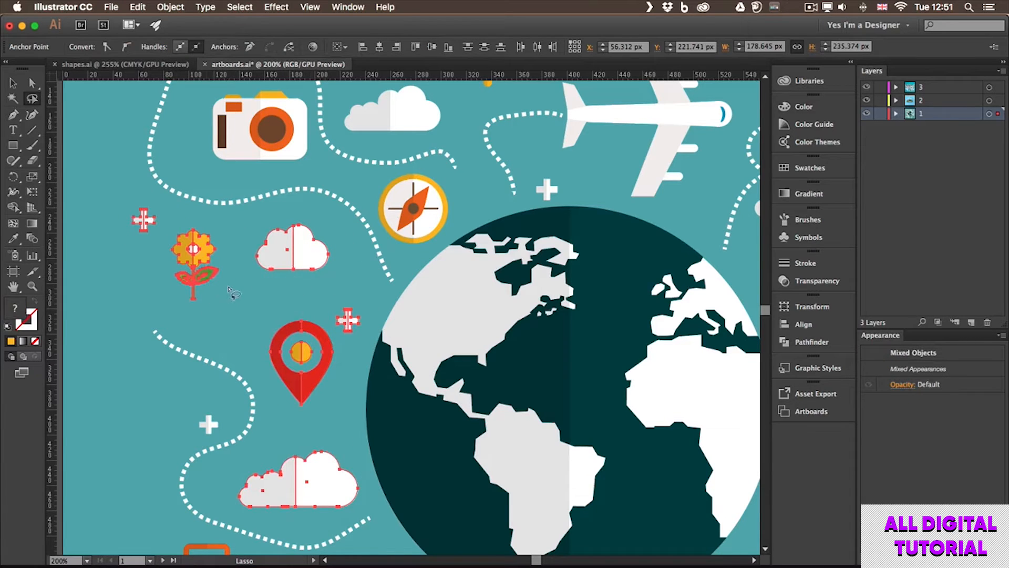
- Try moving the lassoed objects together diagonally down and away from the globe
key(v)
drag(262, 265, 226, 292)
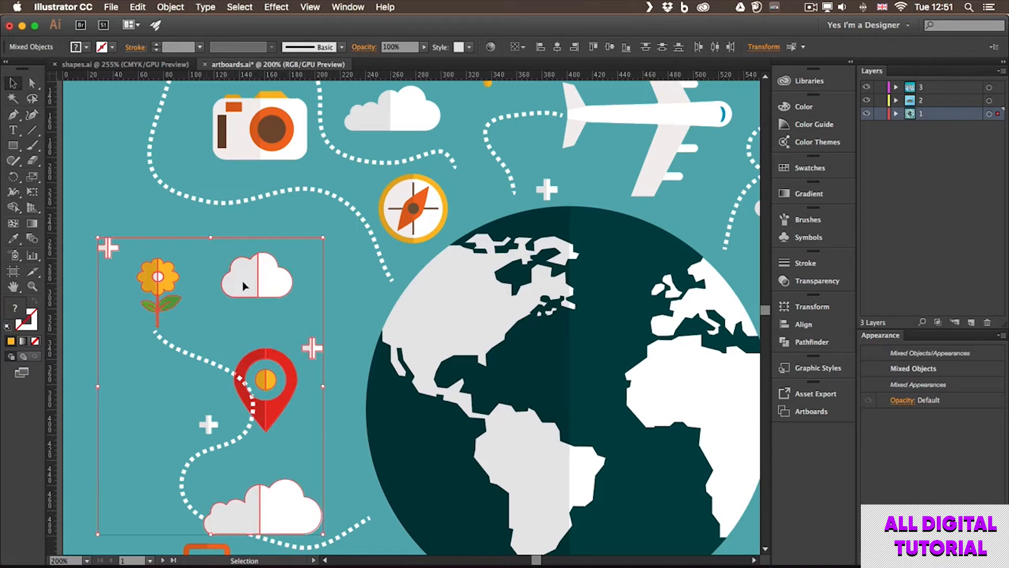
key(super+z)
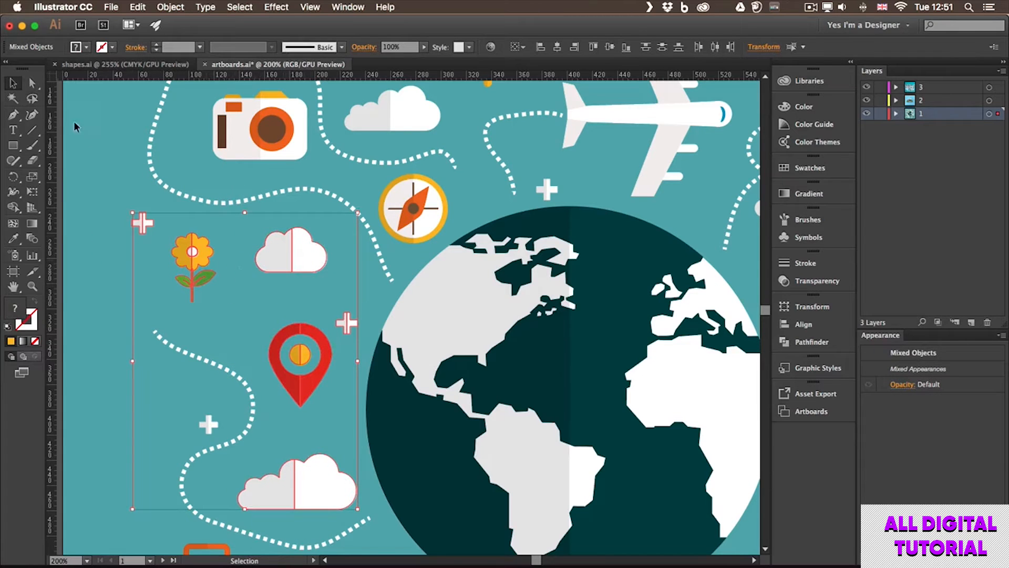
- Clear the selection and lasso only the anchor points in the lower part of the camera
click(33, 98)
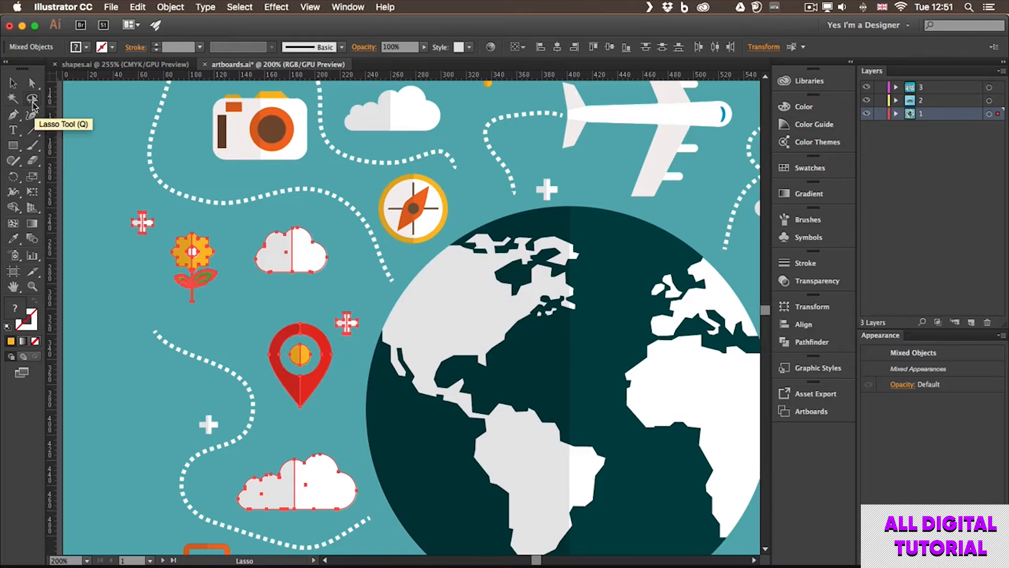
click(135, 285)
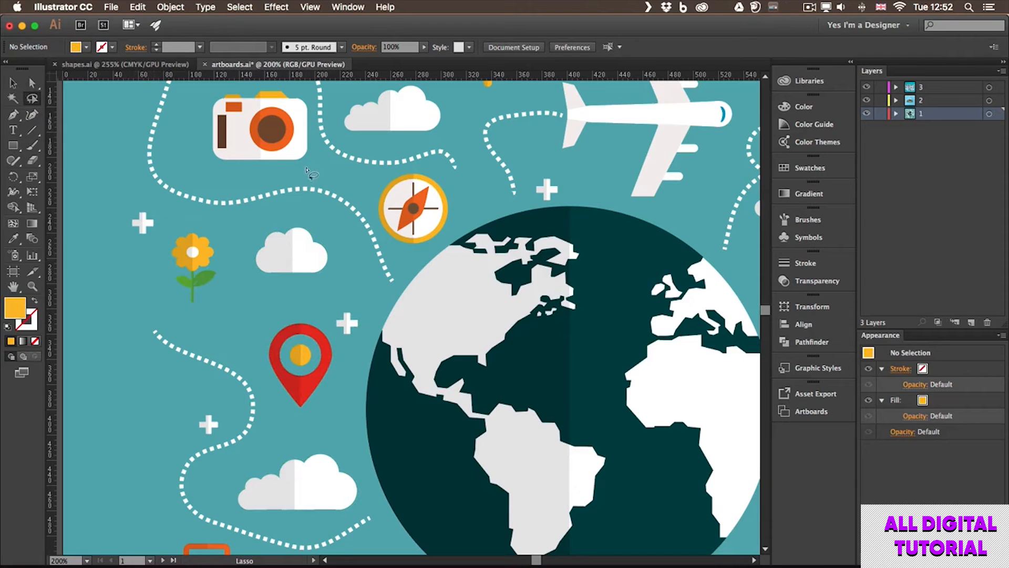
mouse_move(317, 156)
mouse_down()
mouse_move(288, 137)
mouse_move(220, 132)
mouse_move(200, 141)
mouse_move(200, 156)
mouse_move(225, 174)
mouse_move(312, 178)
mouse_up()
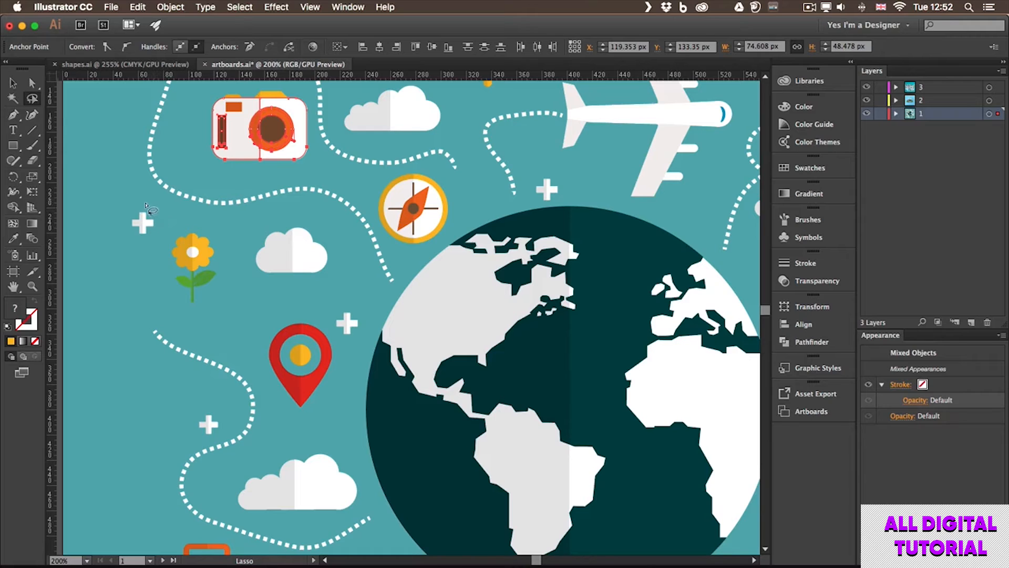
scroll(198, 189, up, 3)
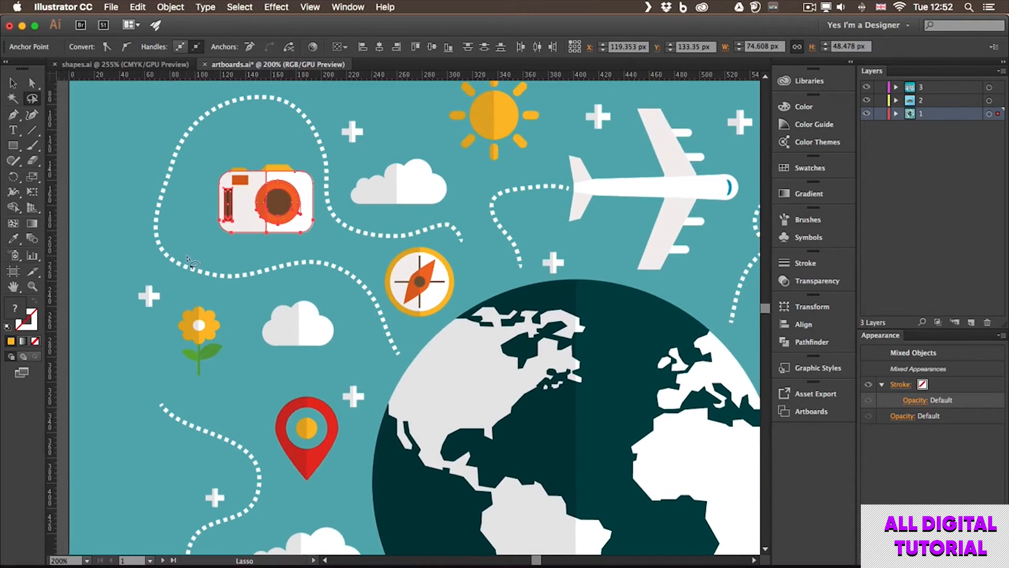
- Try stretching the camera downward by moving its lassoed anchor points with the Direct Selection tool
click(33, 84)
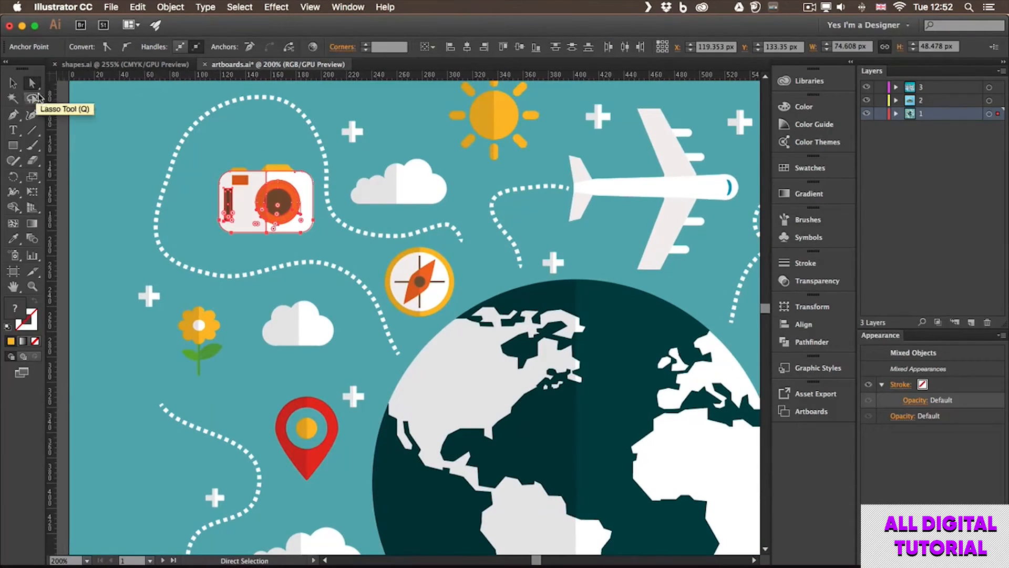
drag(232, 236, 237, 272)
key(super+z)
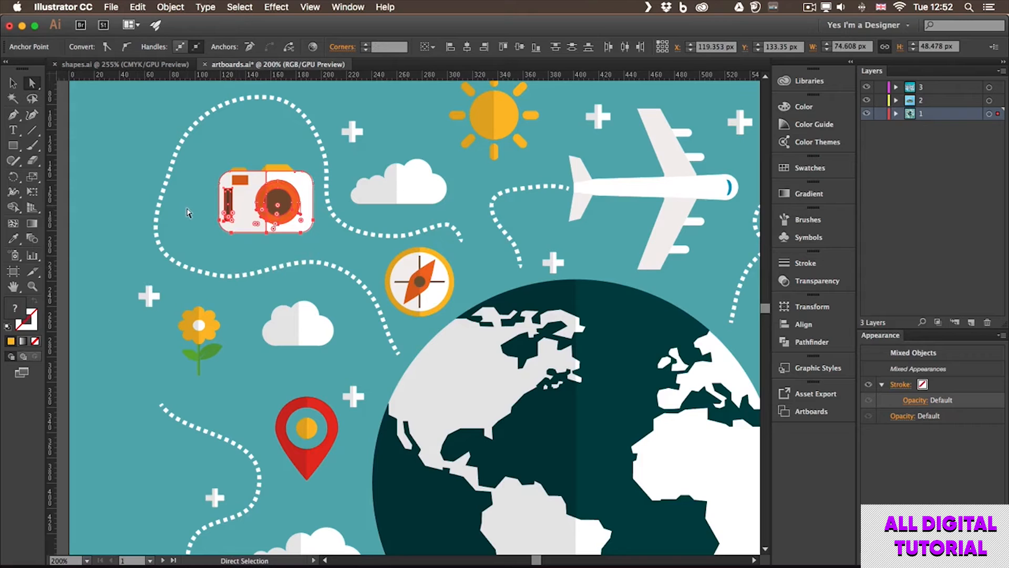
- Move the whole camera slightly left inside the dotted loop with the Selection tool and deselect it
click(13, 82)
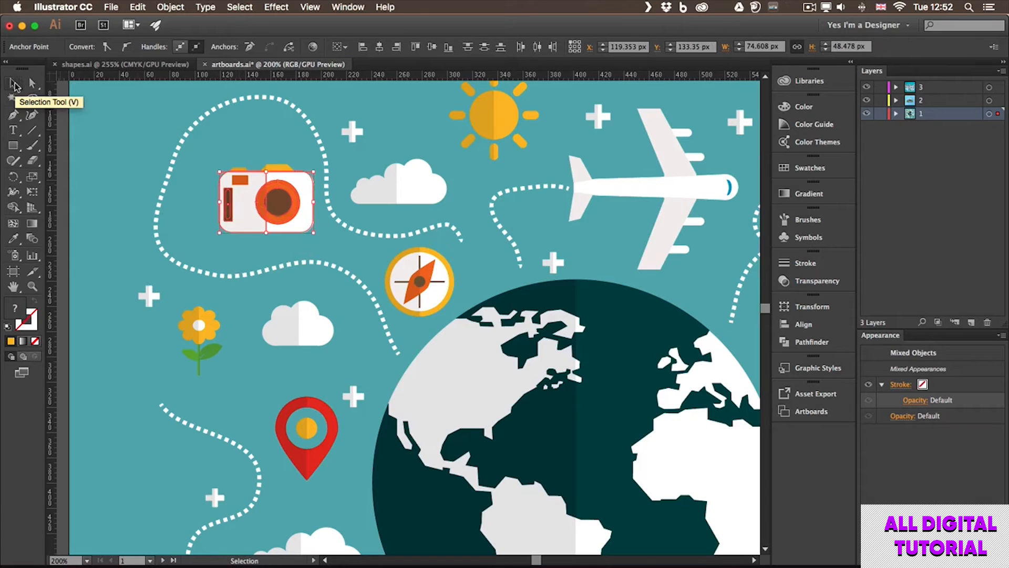
drag(234, 216, 219, 195)
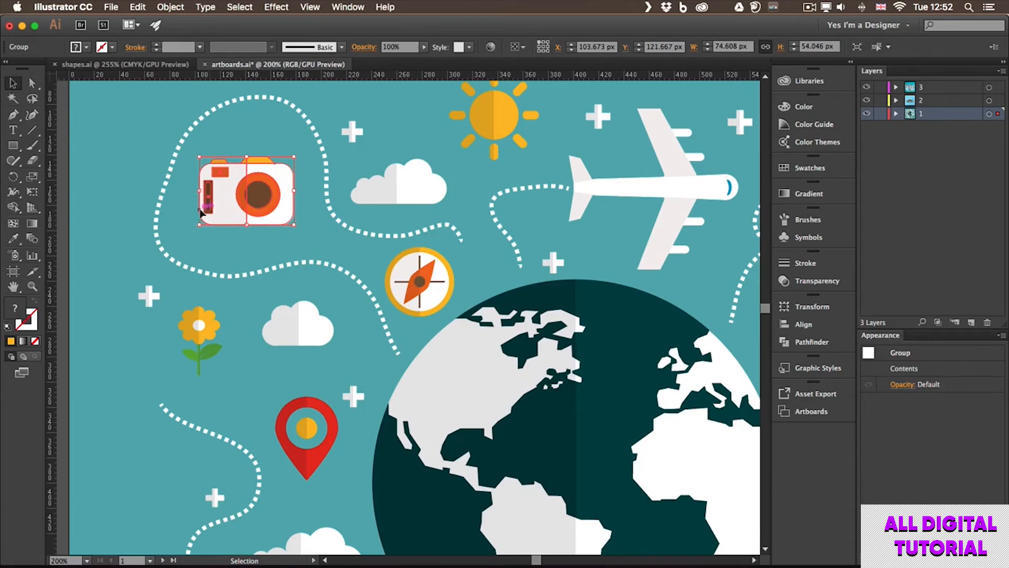
drag(234, 210, 251, 213)
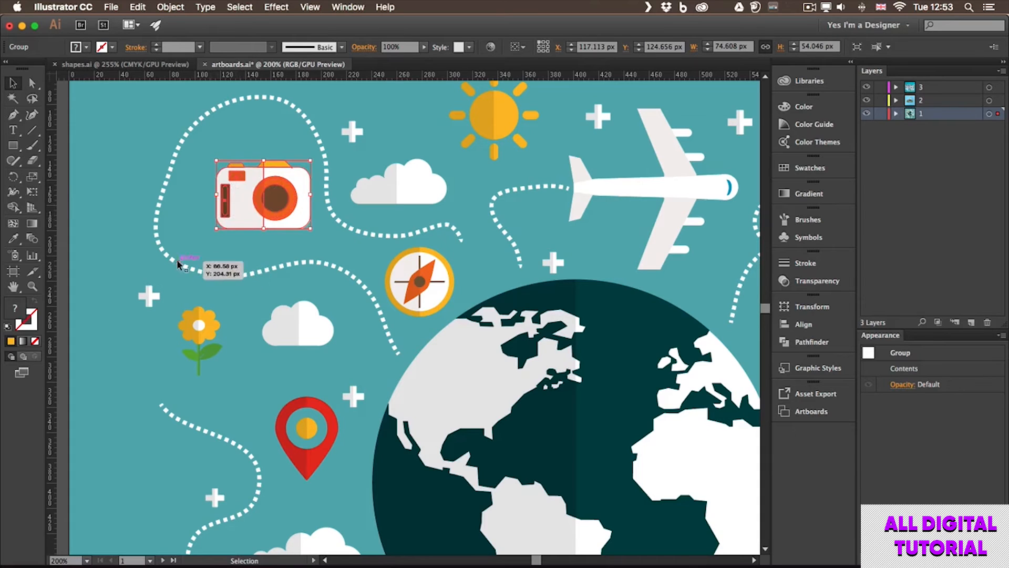
drag(255, 196, 240, 201)
drag(473, 118, 315, 202)
click(334, 192)
click(274, 180)
scroll(278, 205, left, 5)
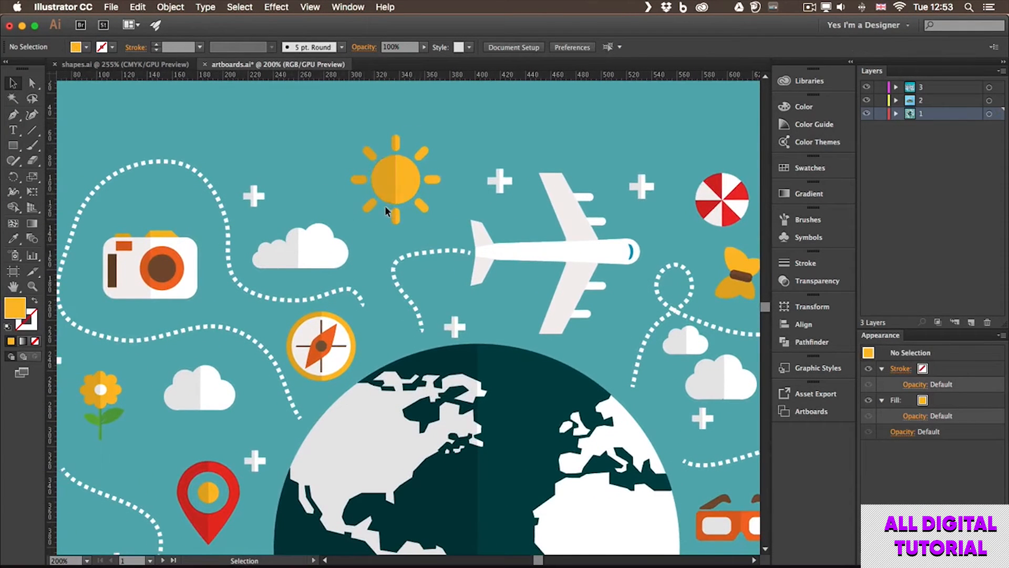
- Select the sun, invert the selection, inspect the selected artwork across the artboards and deselect everything
click(439, 226)
click(241, 7)
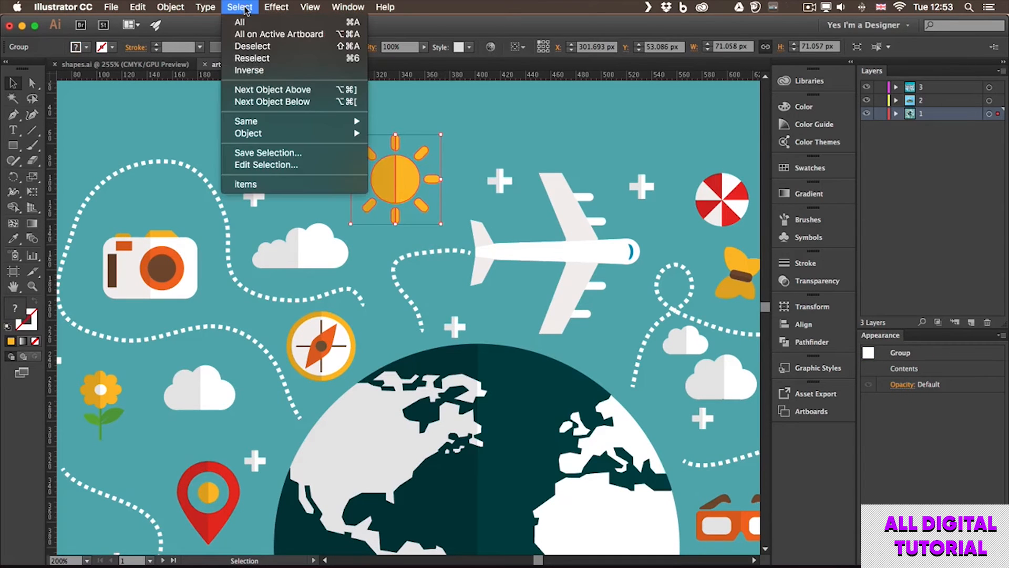
click(255, 72)
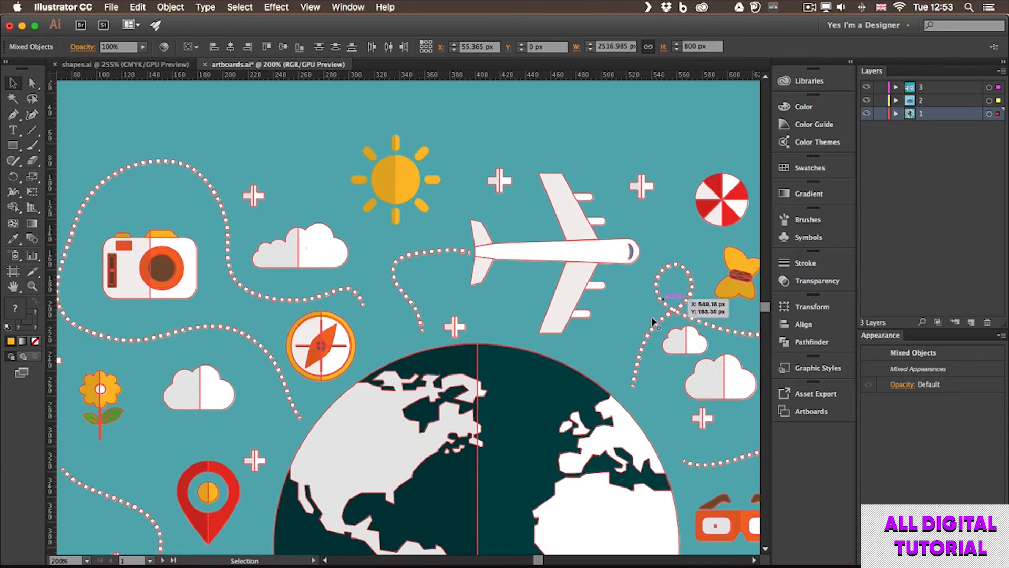
drag(621, 344, 330, 366)
scroll(330, 367, right, 12)
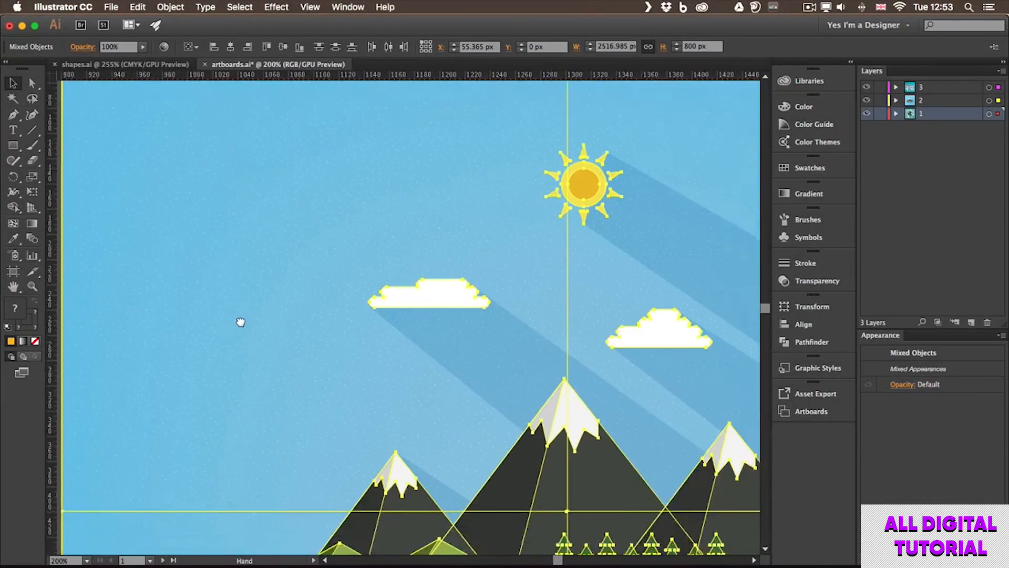
drag(241, 321, 168, 278)
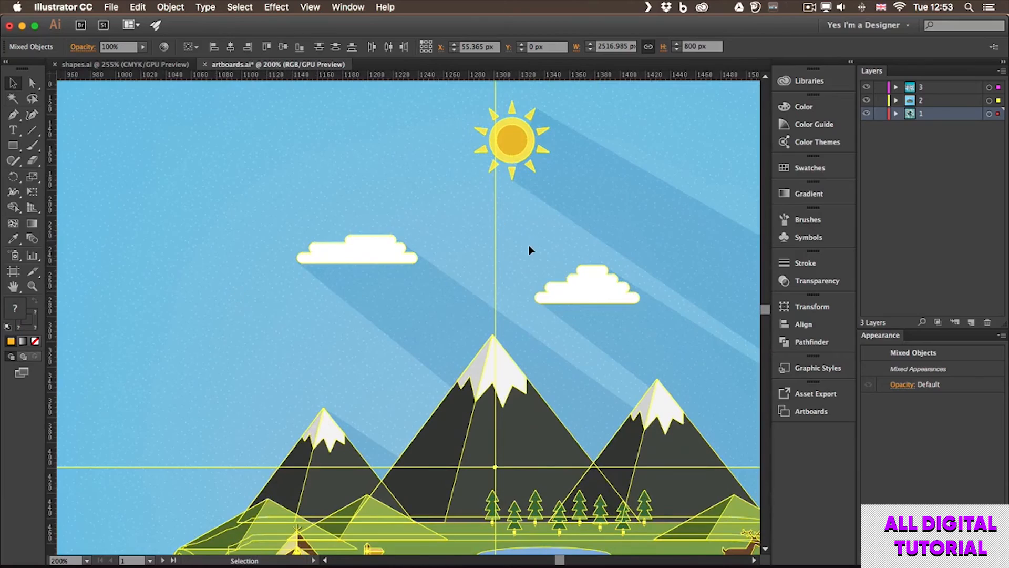
drag(115, 338, 620, 298)
drag(219, 300, 606, 380)
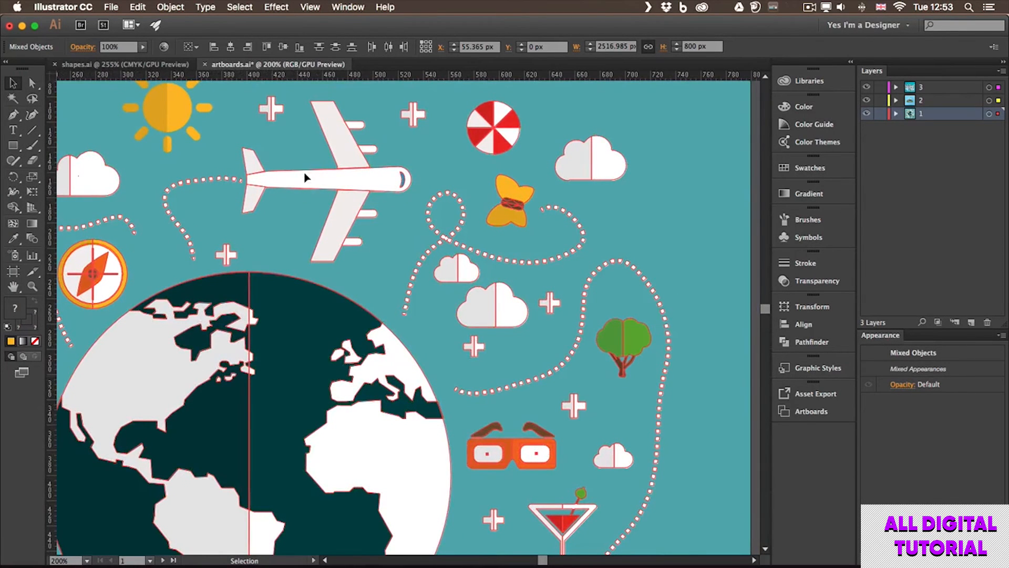
click(239, 7)
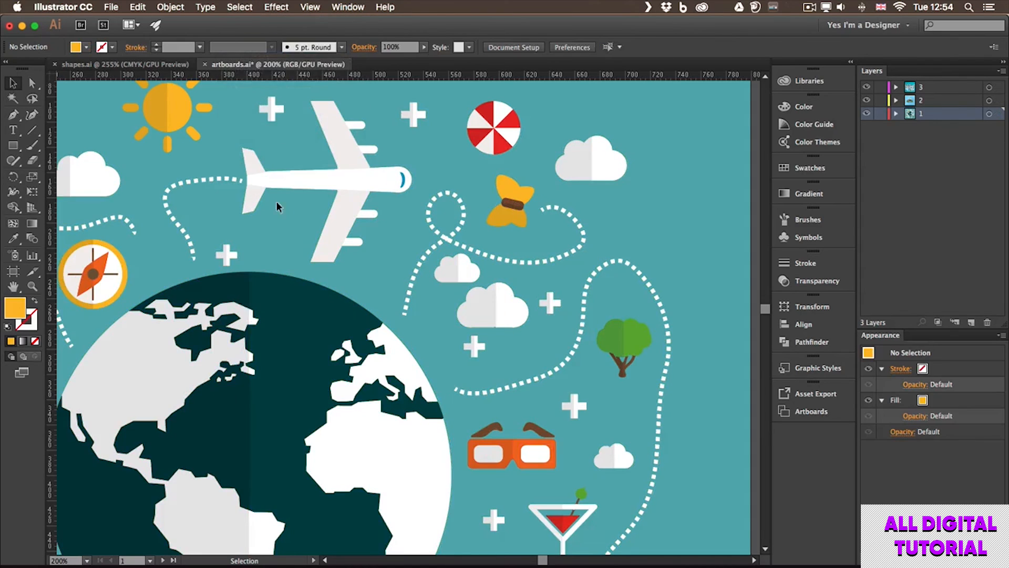
- Select the camera, compass, flower, pin, globe and nearby artwork together, deselect everything and fit the artboard in the window
drag(276, 201, 635, 274)
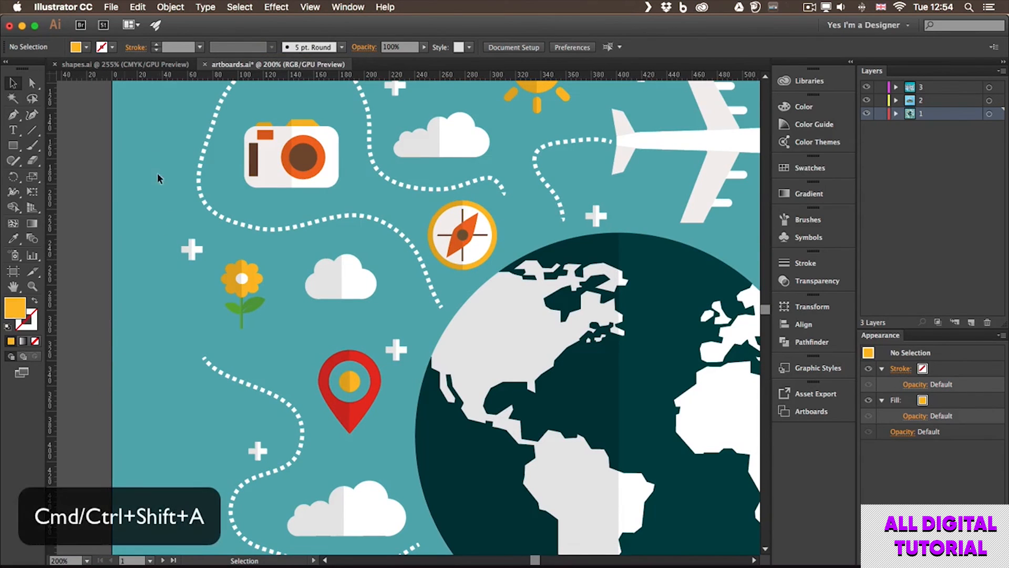
key(ctrl+a)
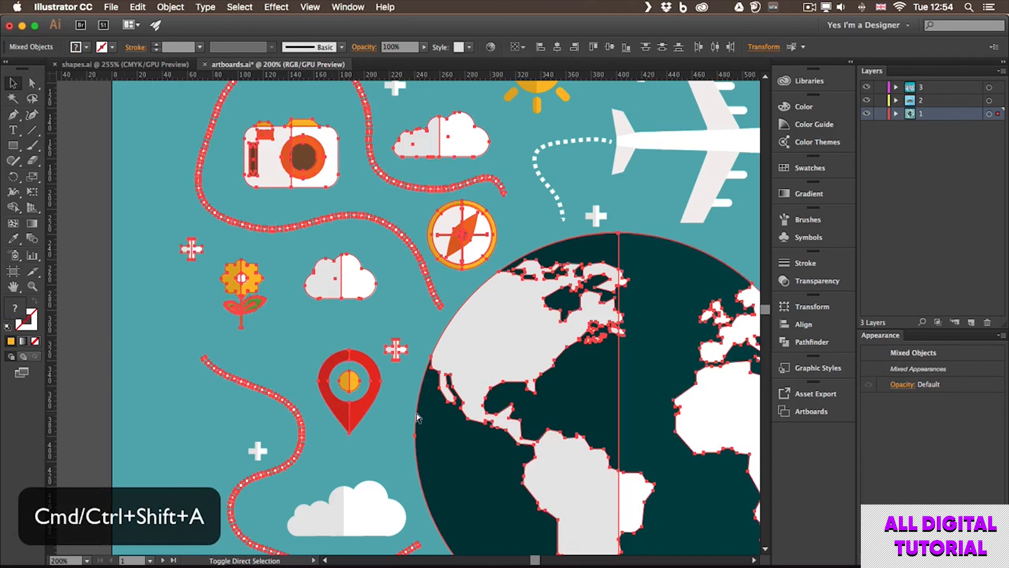
key(ctrl+shift+a)
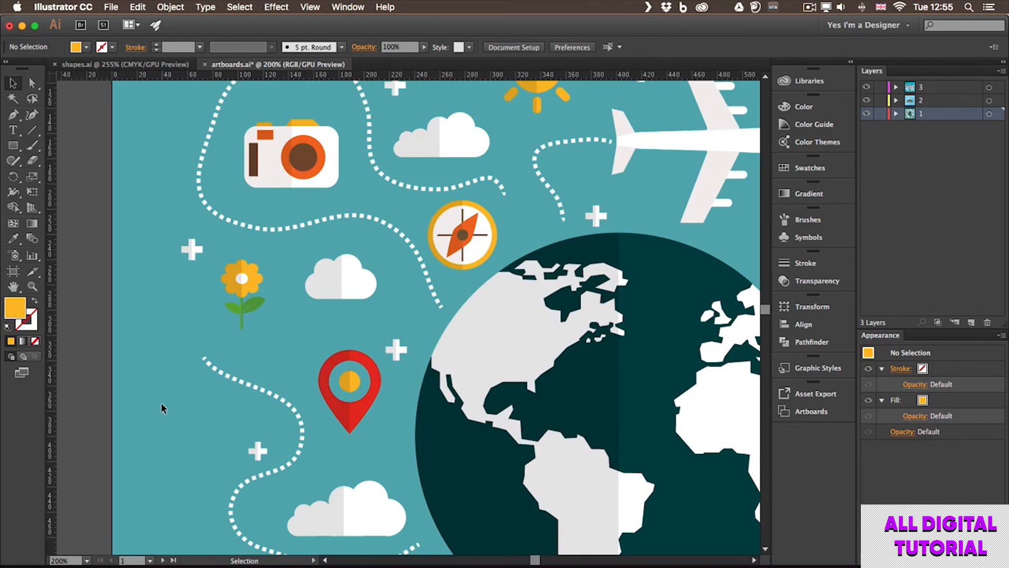
key(super+0)
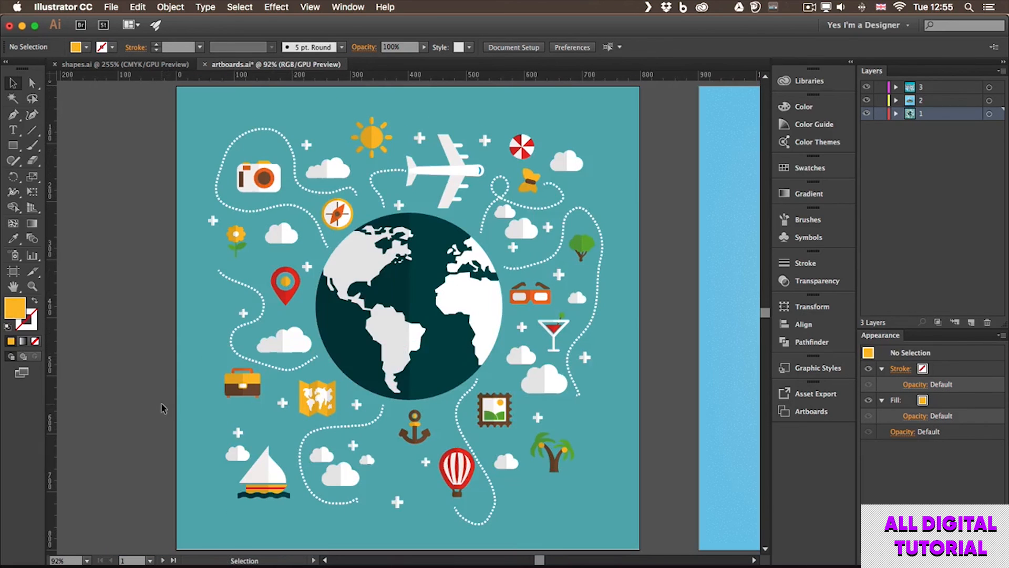